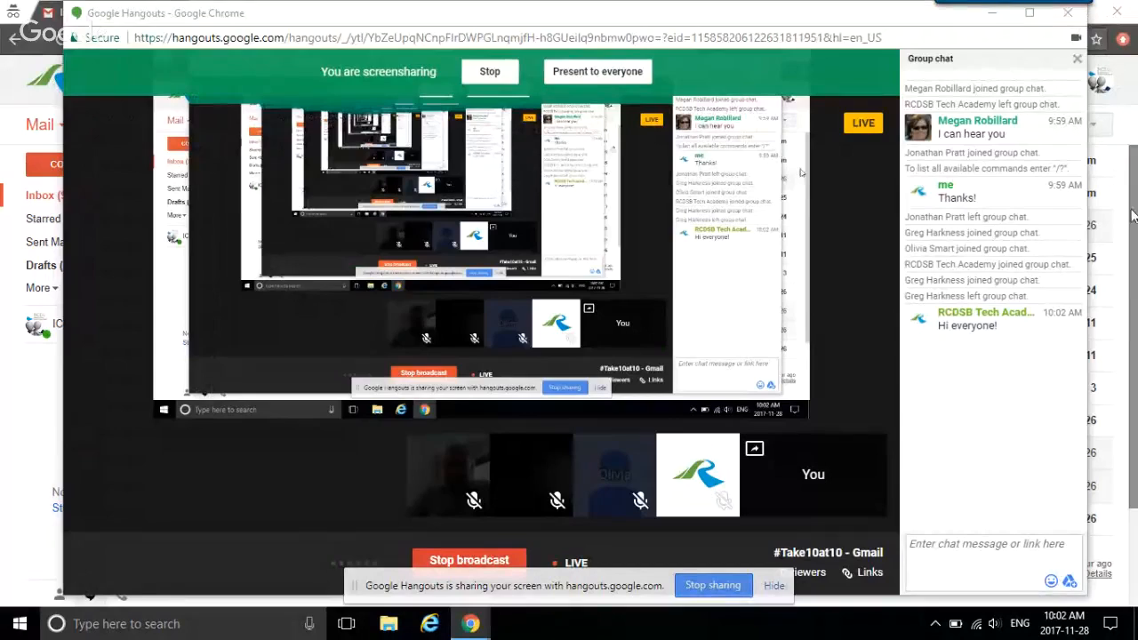
Step: Bring the Gmail window in front of the Hangouts broadcast
left_click(1134, 216)
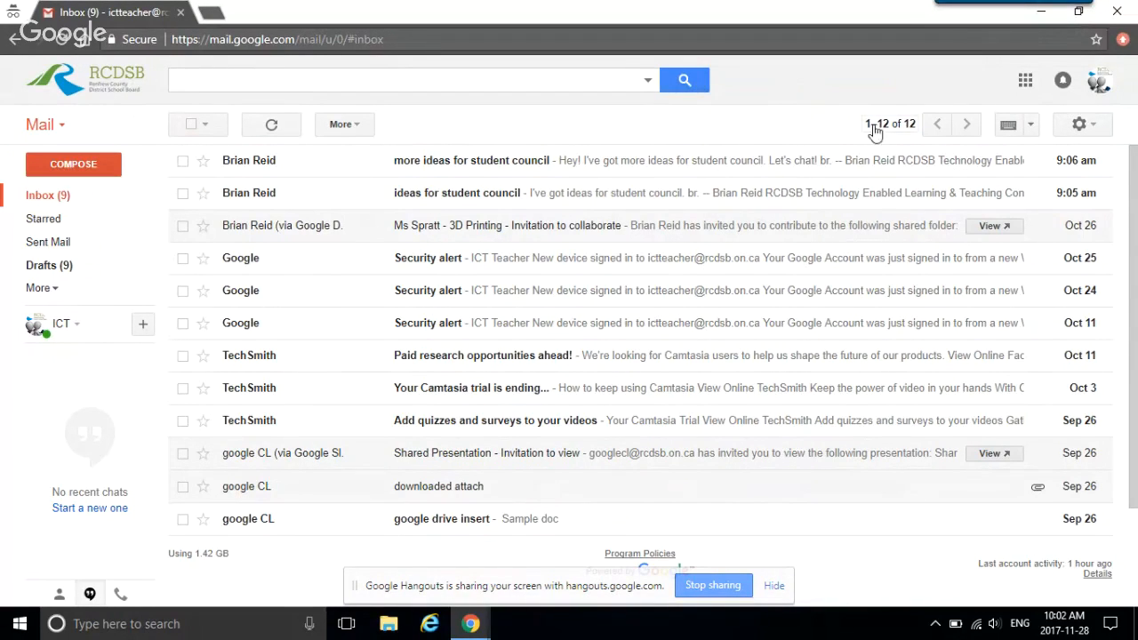
Step: Go to Gmail's full Settings page from the gear menu
left_click(1093, 134)
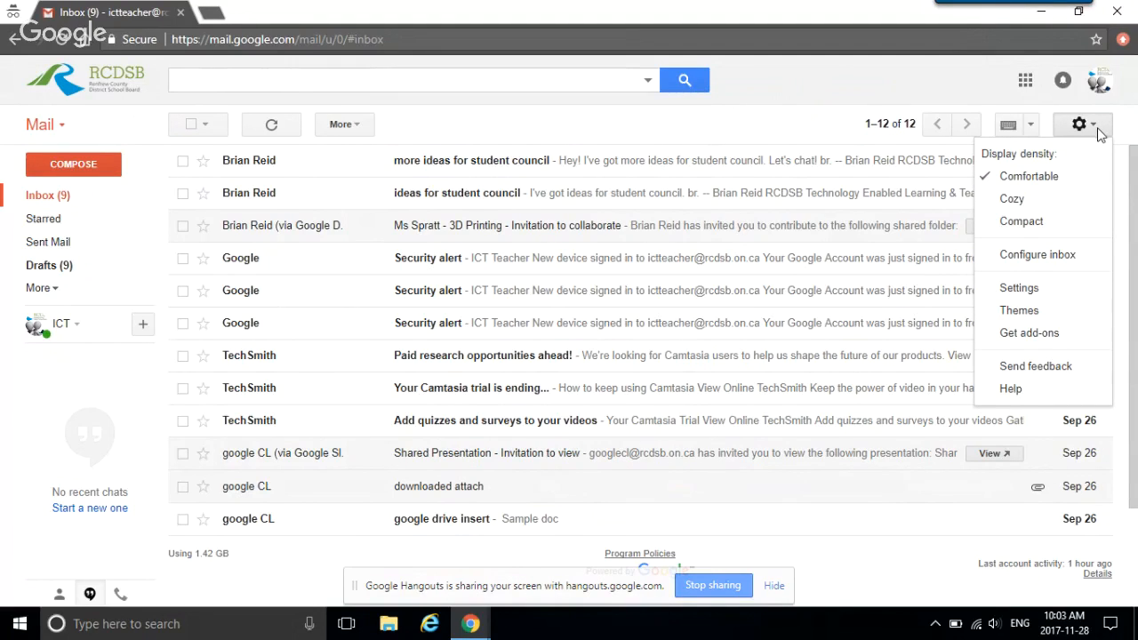
left_click(1010, 289)
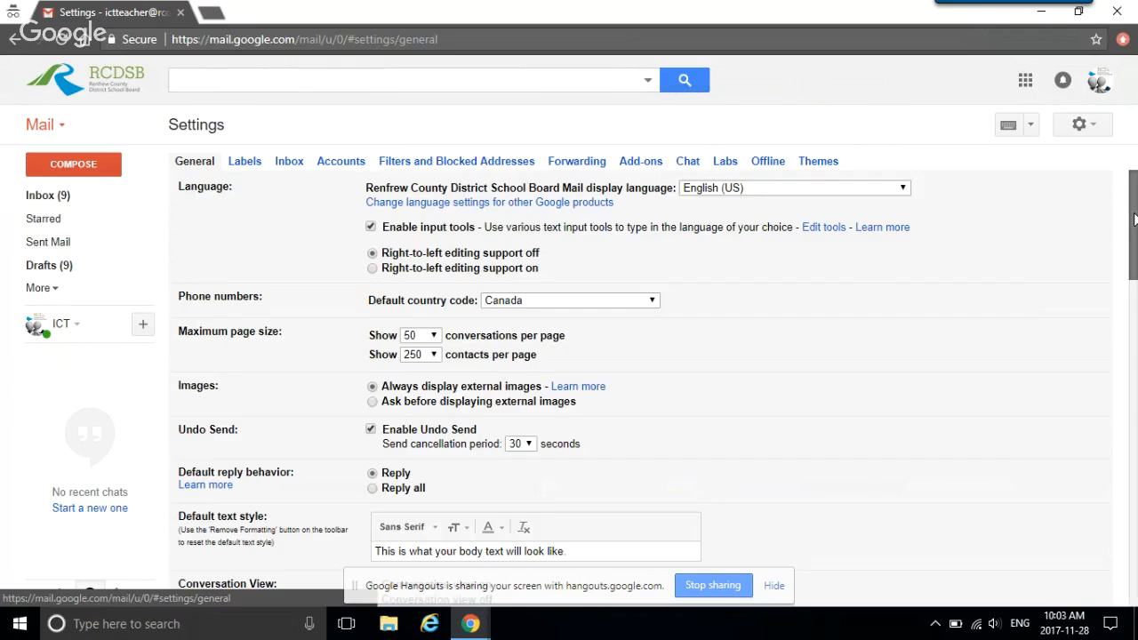
left_click_drag(1134, 220, 1122, 261)
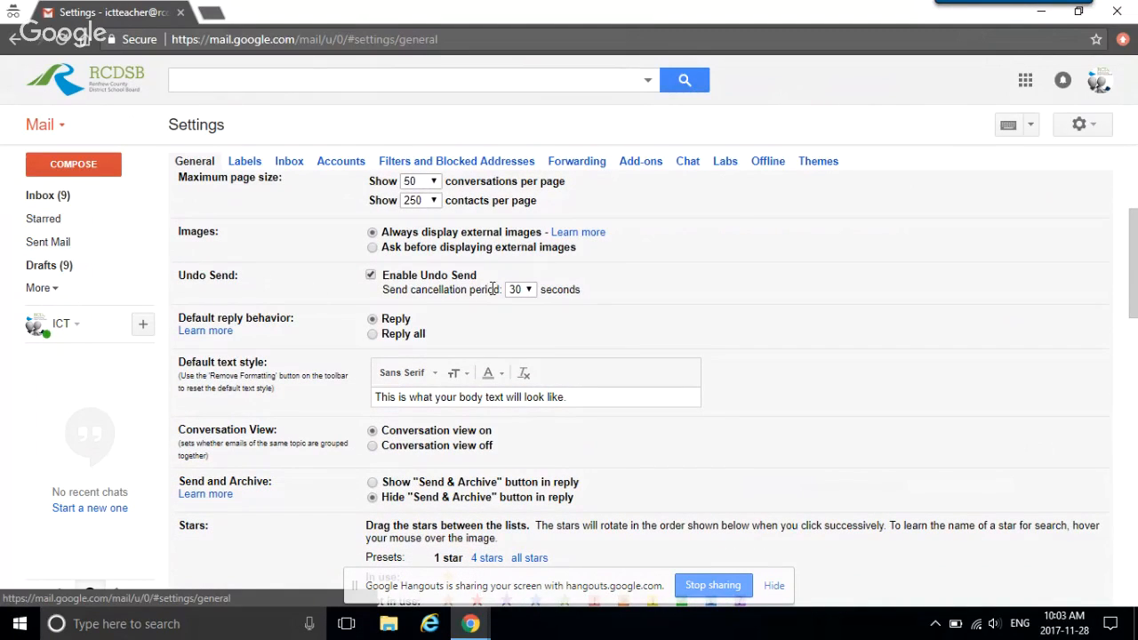
left_click(534, 298)
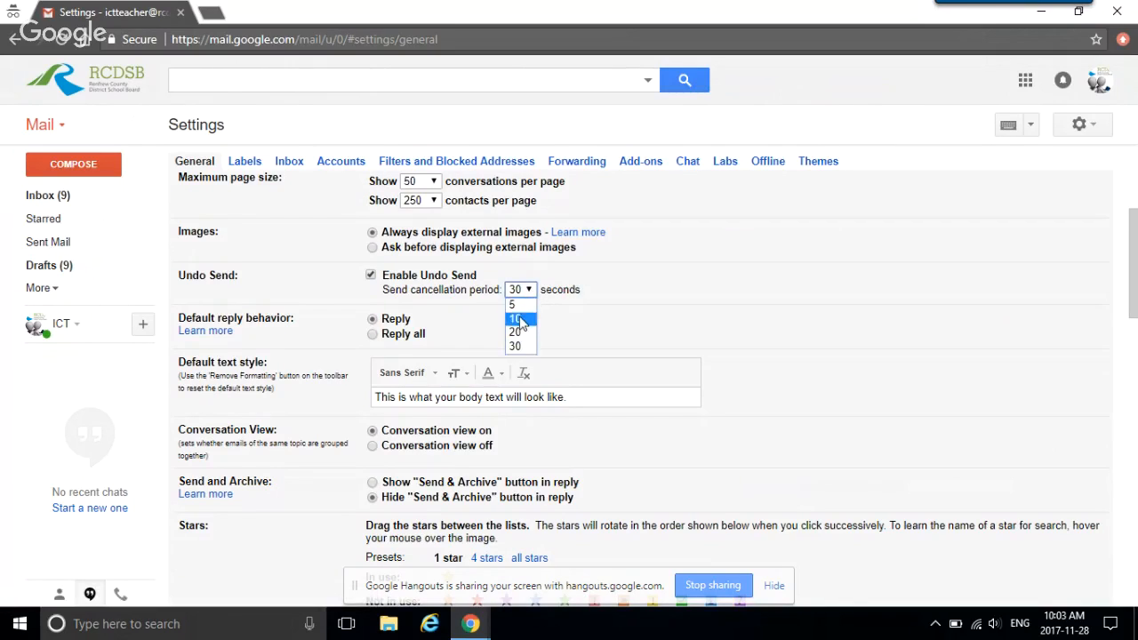
left_click(521, 316)
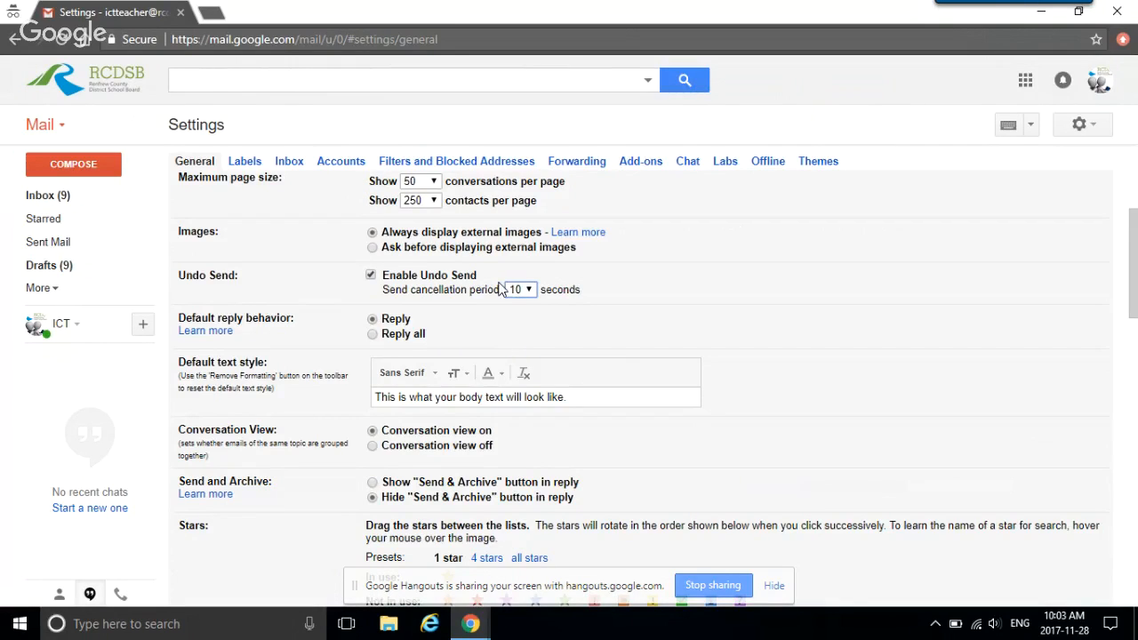
left_click(531, 294)
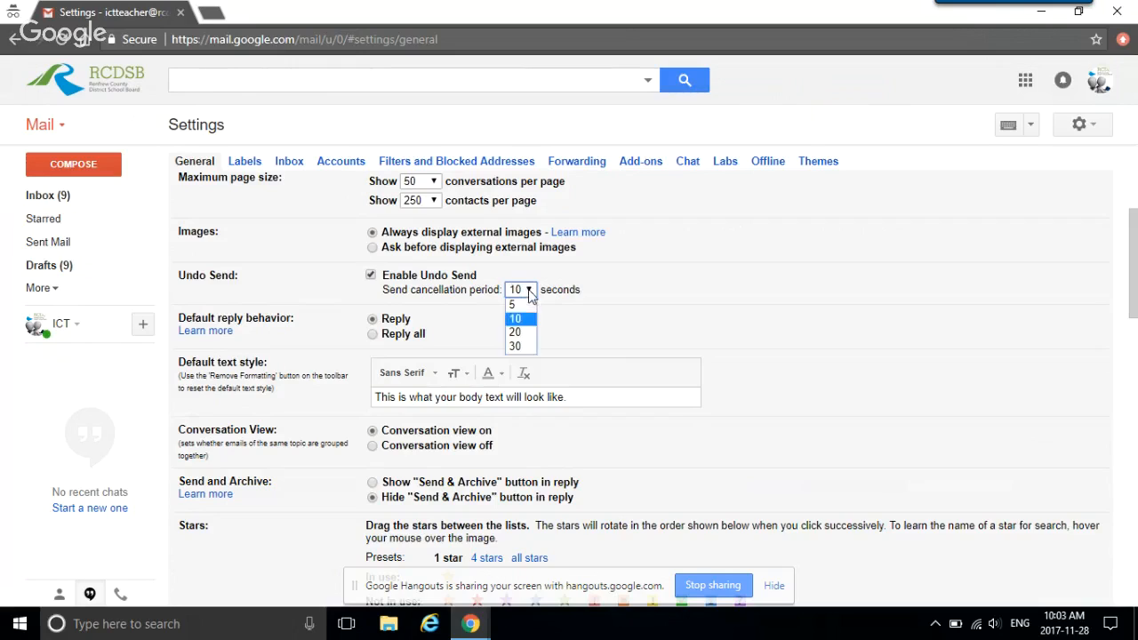
left_click(521, 346)
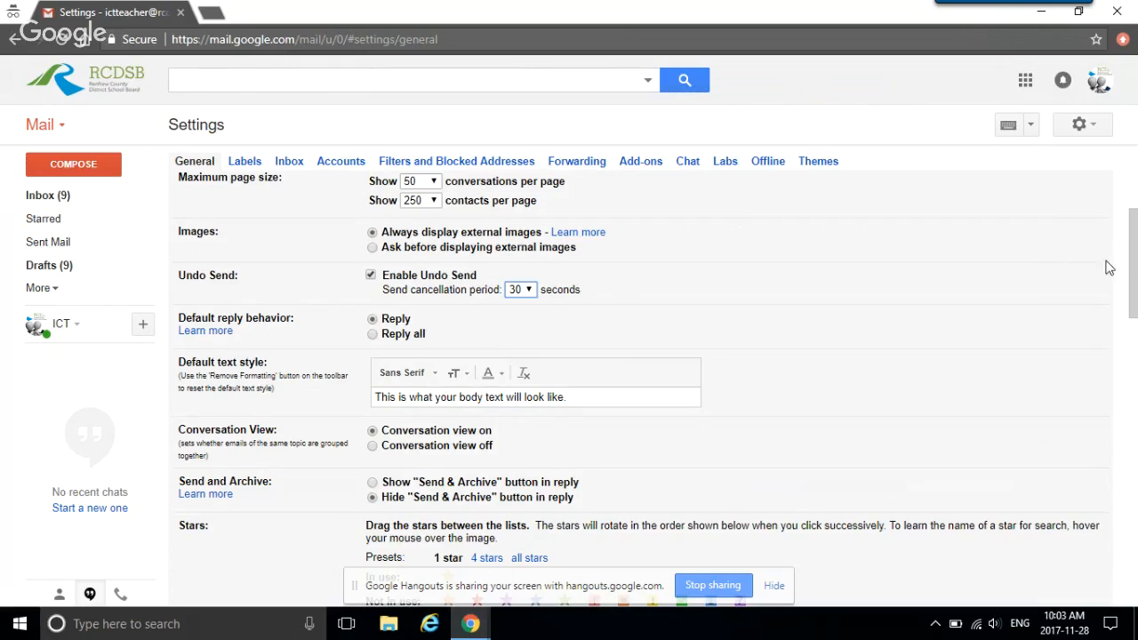
left_click_drag(1135, 264, 986, 396)
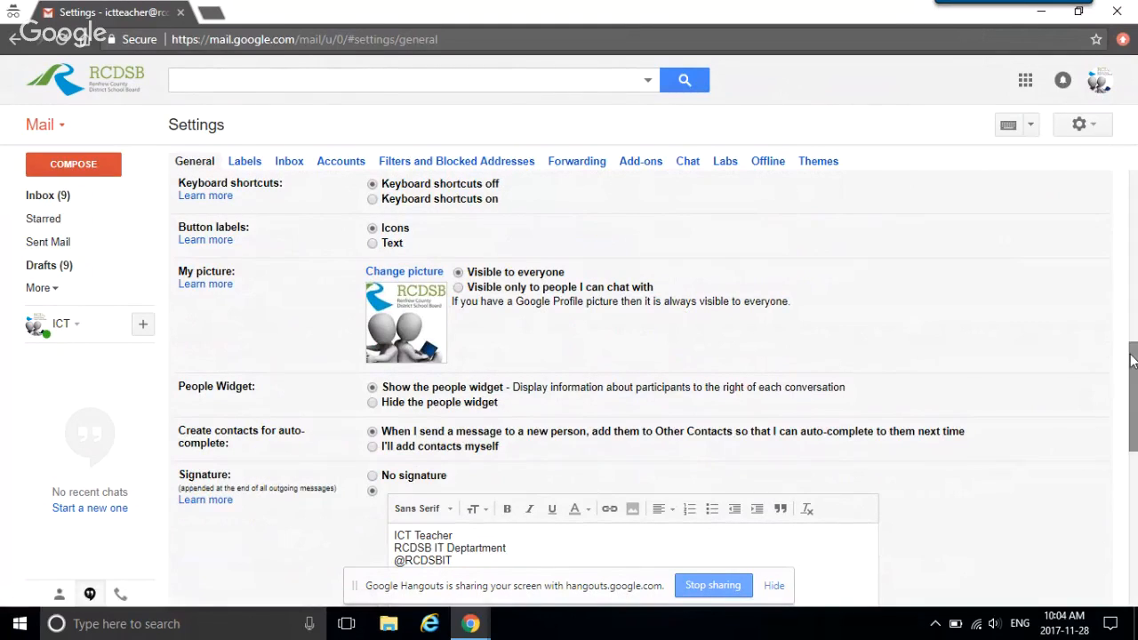
left_click_drag(1133, 360, 1131, 394)
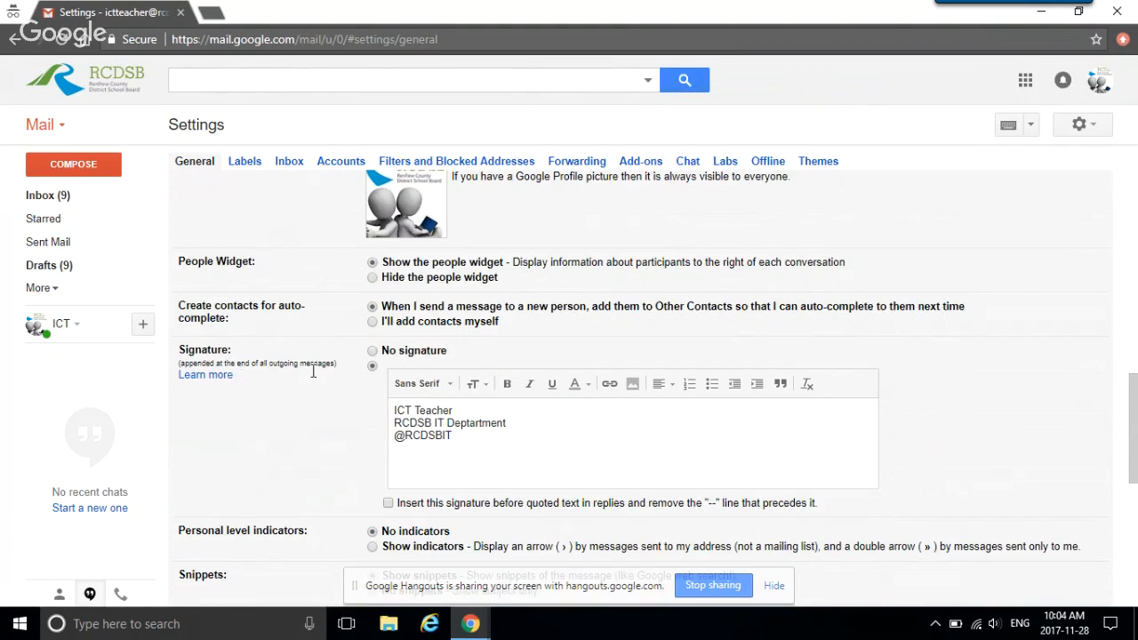
left_click(482, 440)
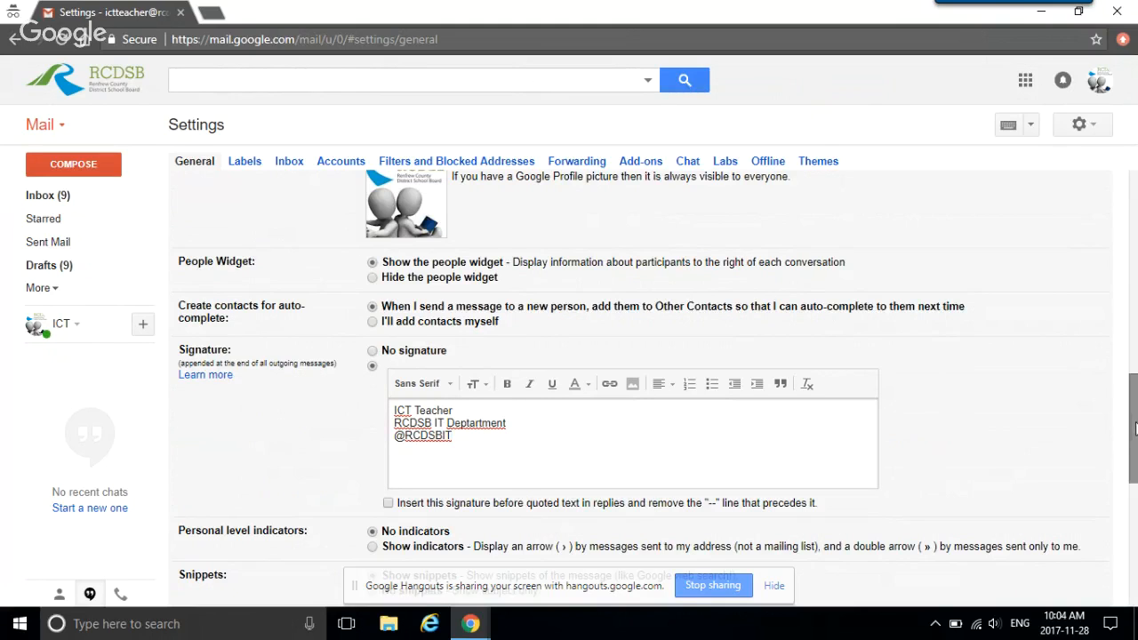
left_click_drag(1134, 429, 1123, 521)
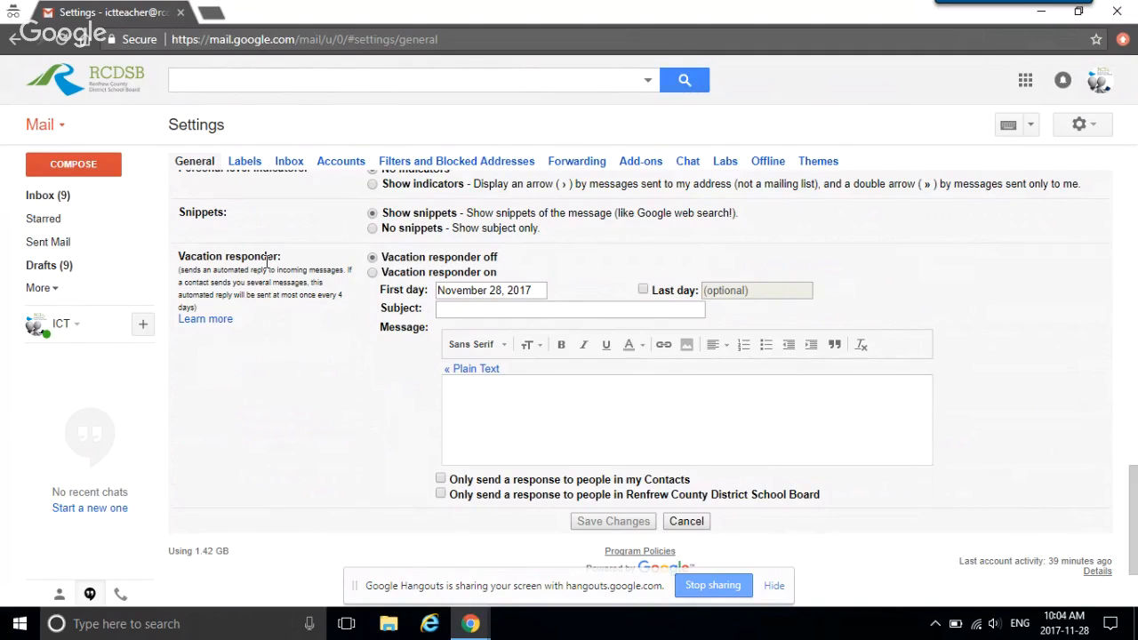
left_click(454, 309)
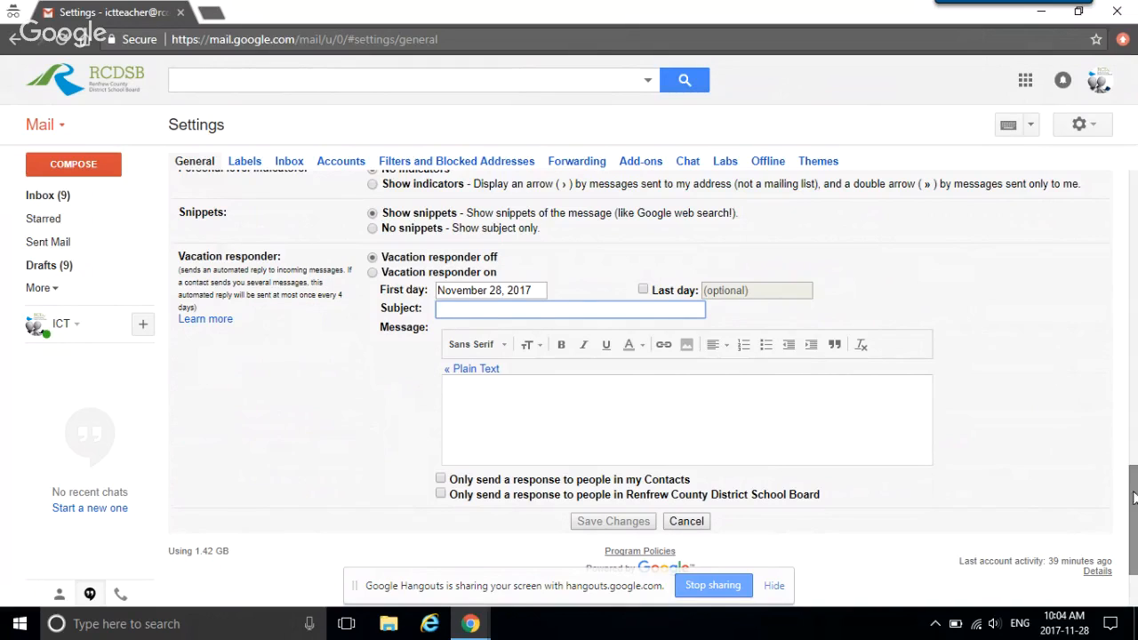
scroll(1135, 505, "down", 2)
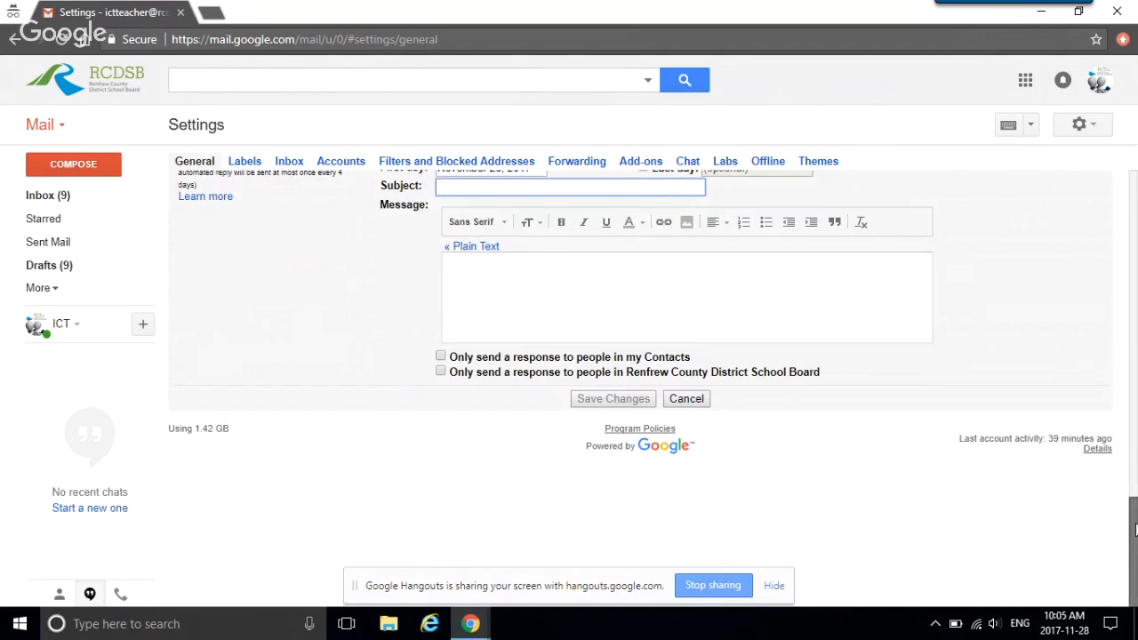
mouse_move(1135, 530)
left_mouse_down()
mouse_move(1119, 381)
mouse_move(1122, 195)
left_mouse_up()
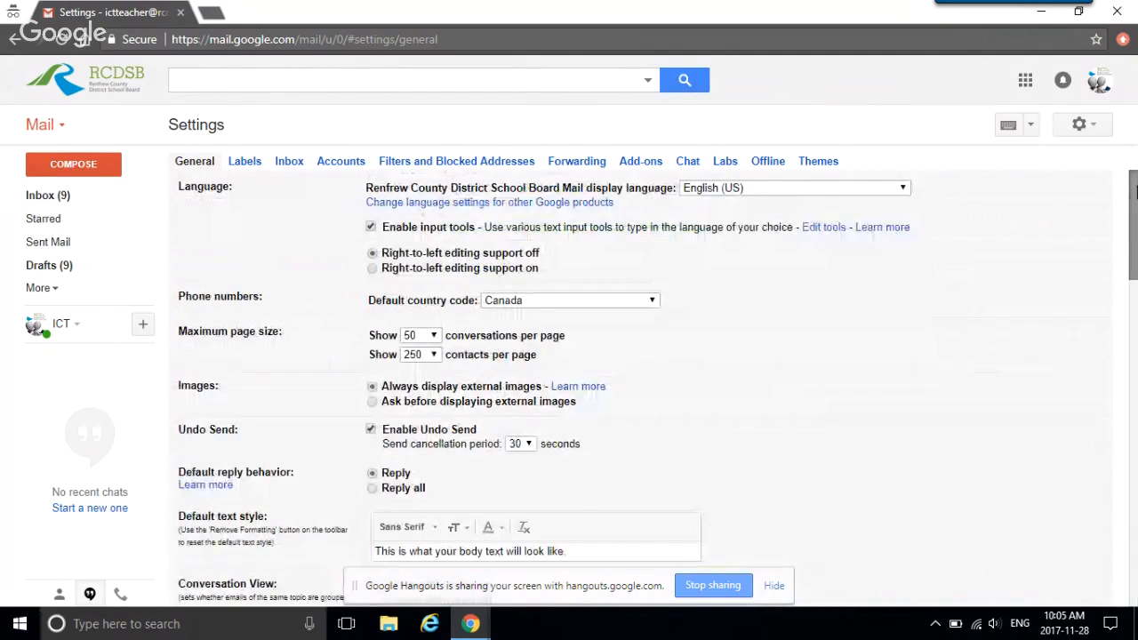
Step: Glance at Inbox settings, return to the inbox, and expand then collapse the labels list
left_click(291, 163)
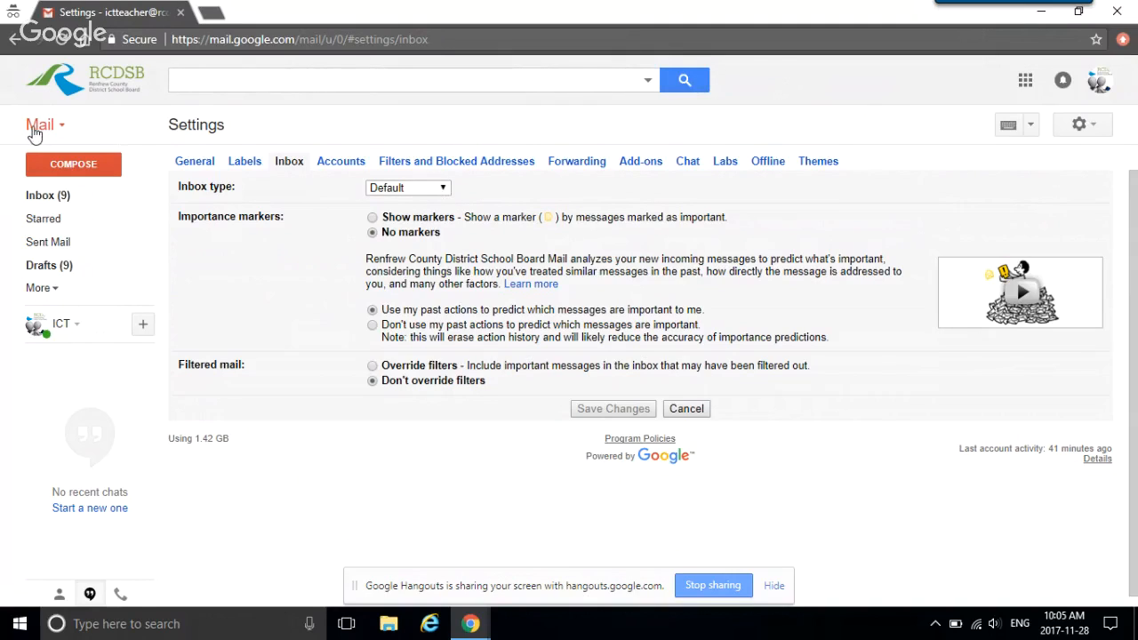
left_click(42, 202)
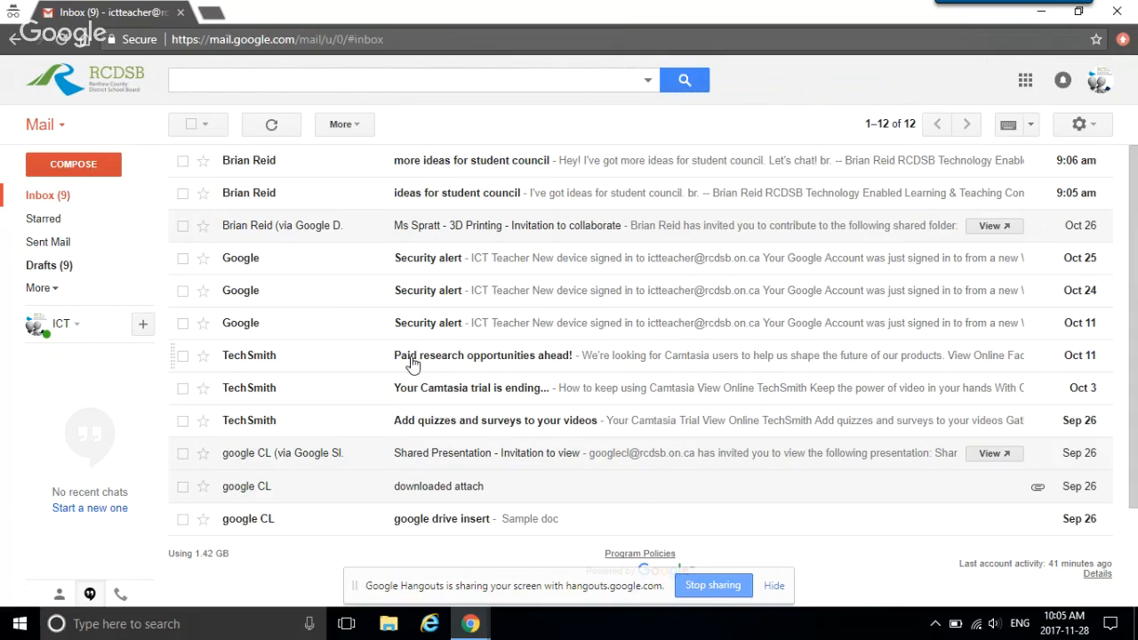
left_click(53, 291)
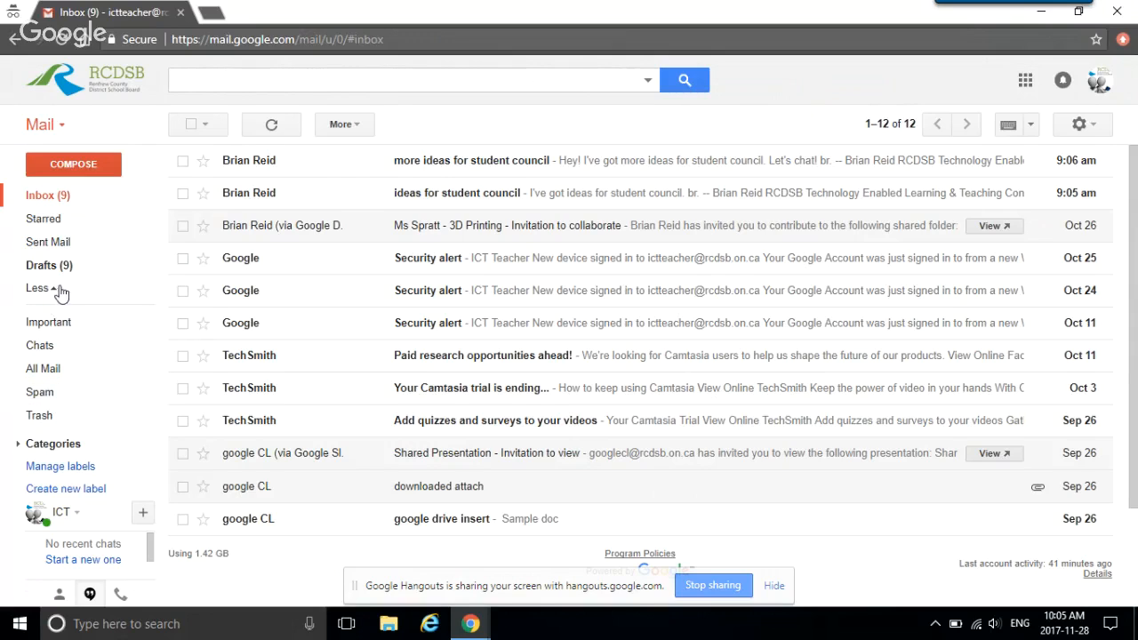
left_click(59, 289)
Step: Go back into Settings on the Inbox tab
left_click(1080, 124)
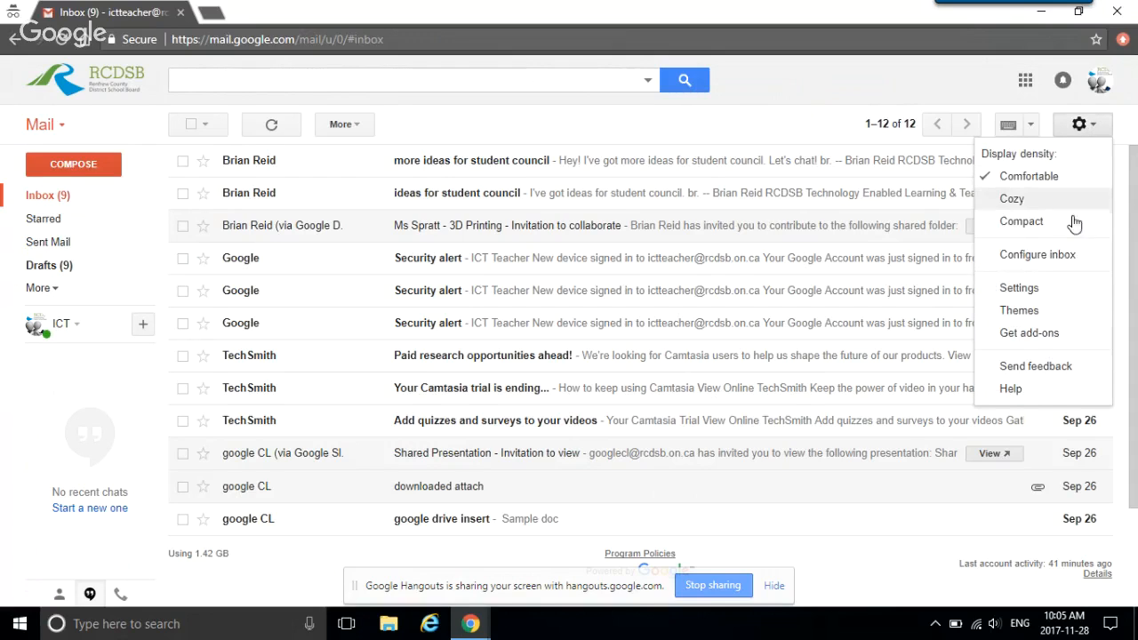
left_click(1044, 289)
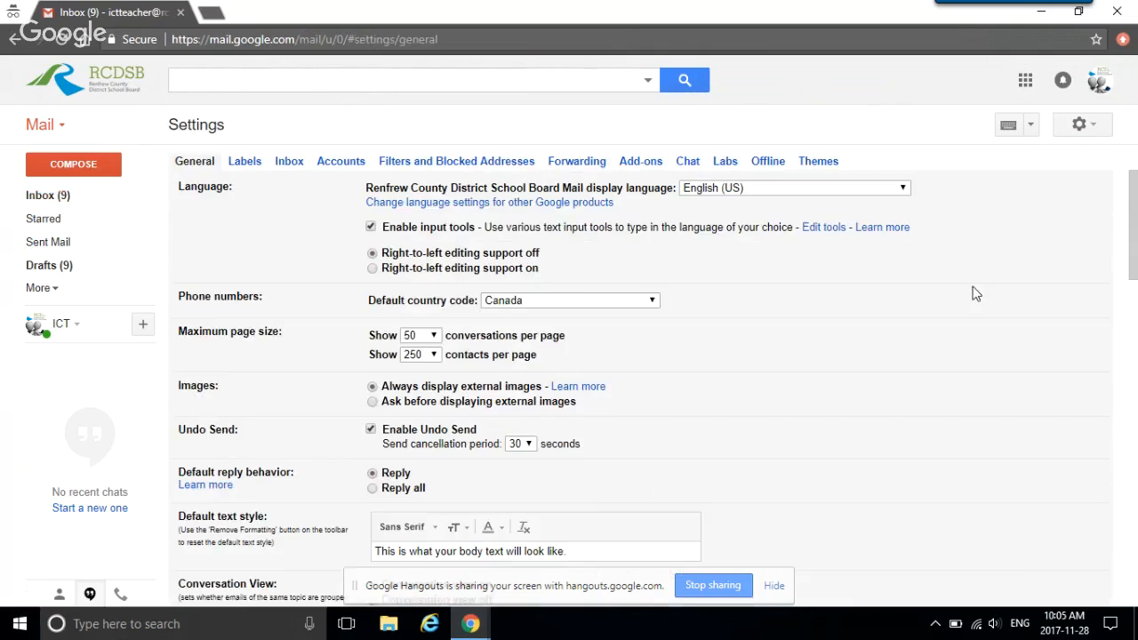
left_click(289, 162)
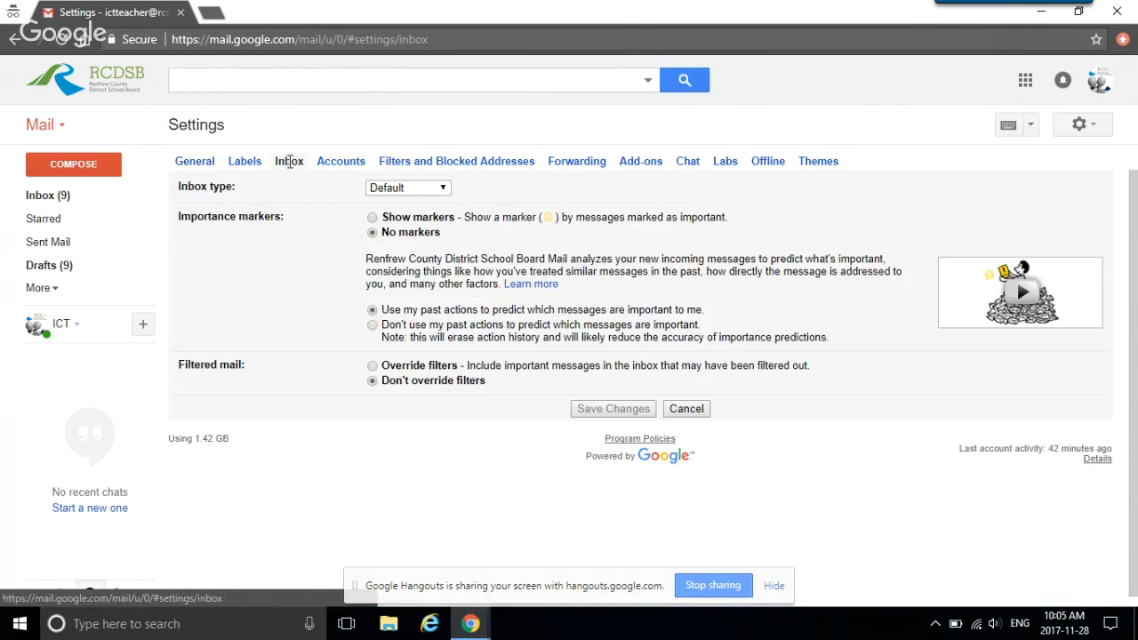
Step: Try inbox types Important first, Unread first and Priority Inbox, then discard and return to the inbox
left_click(443, 189)
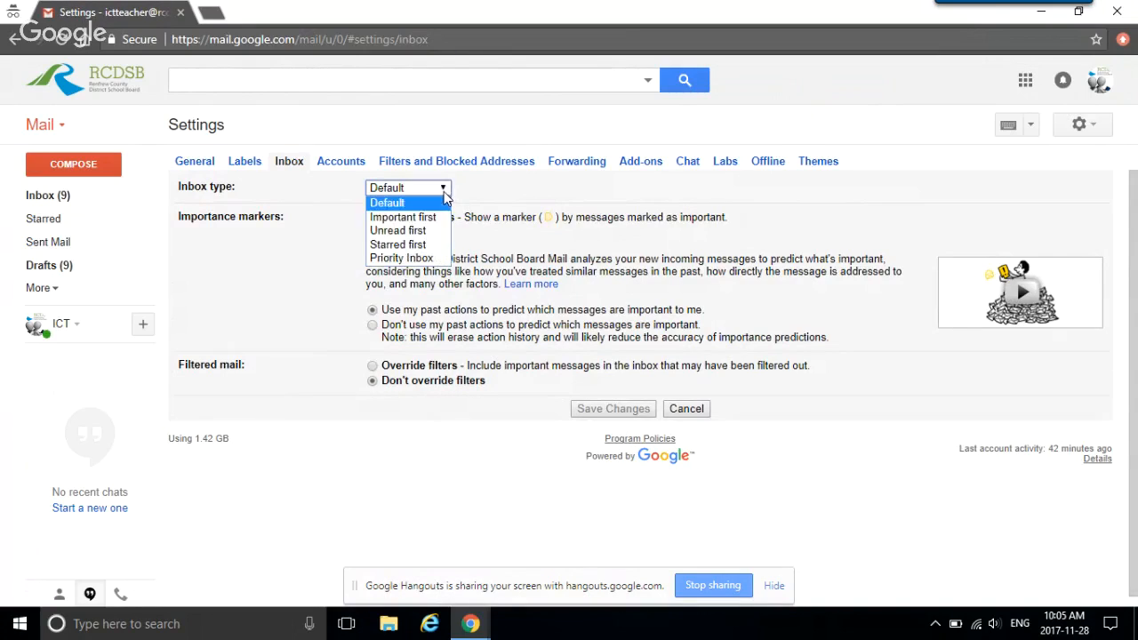
left_click(405, 218)
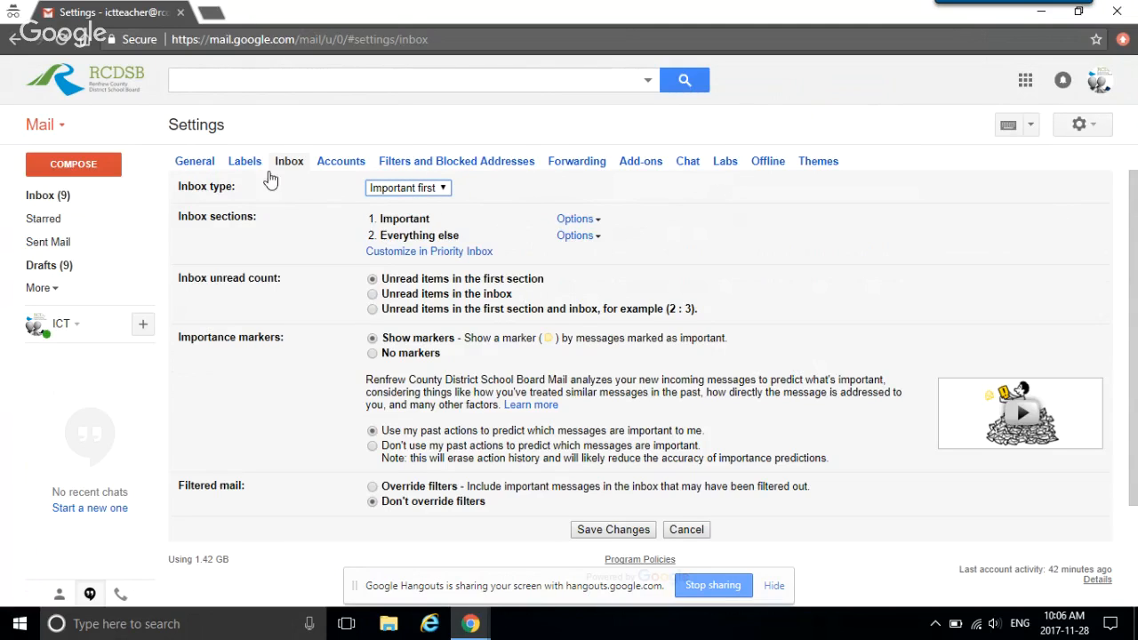
left_click(442, 187)
left_click(416, 231)
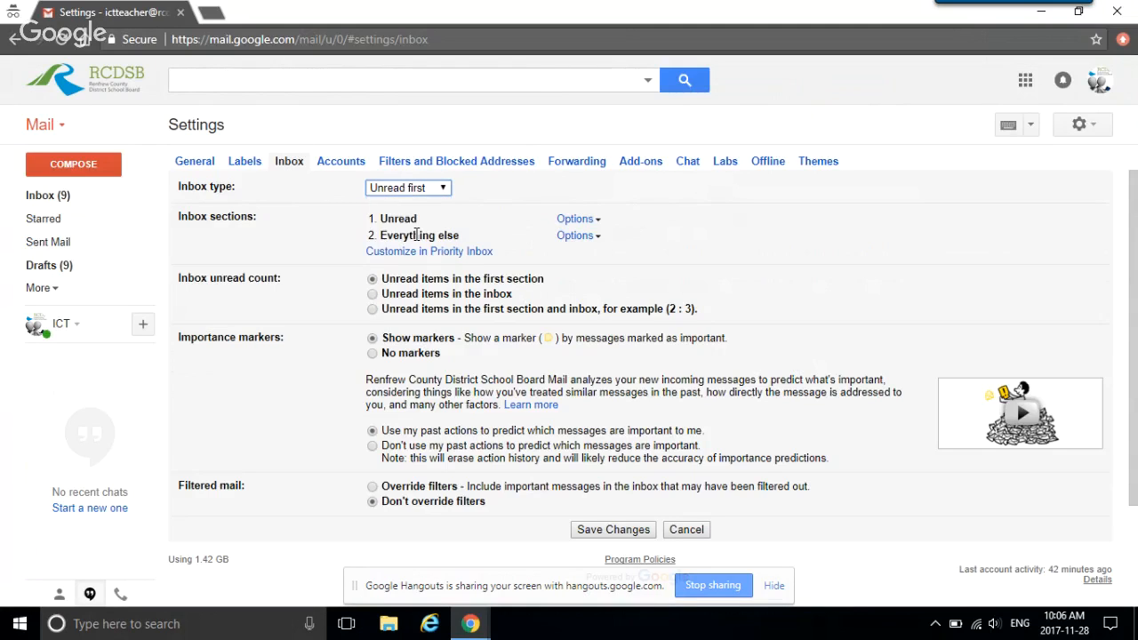
left_click(443, 191)
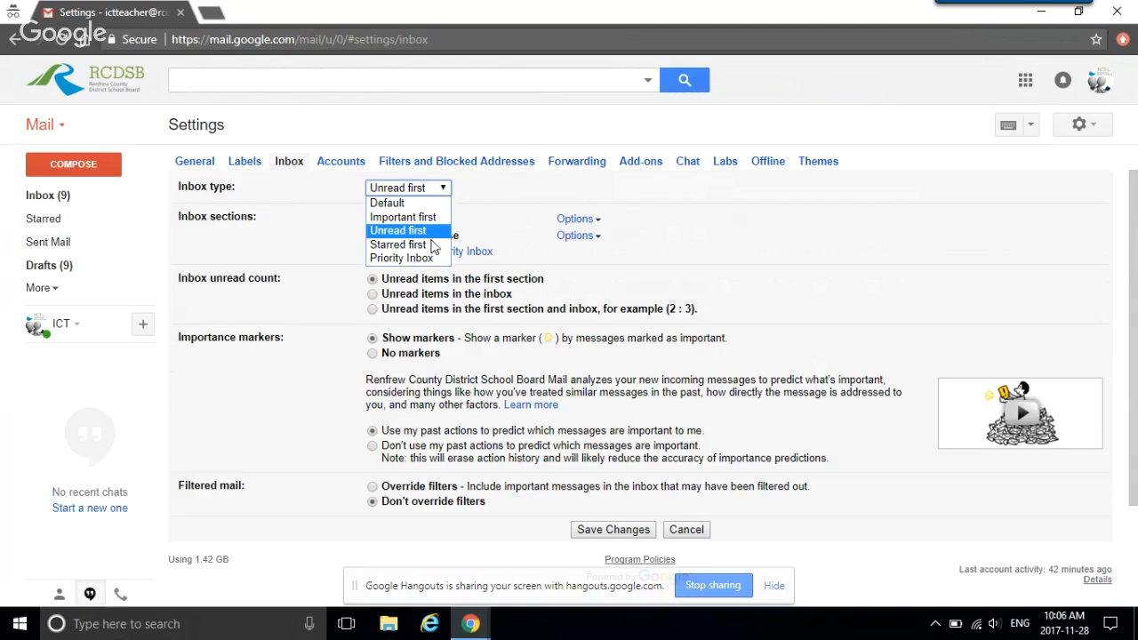
left_click(400, 258)
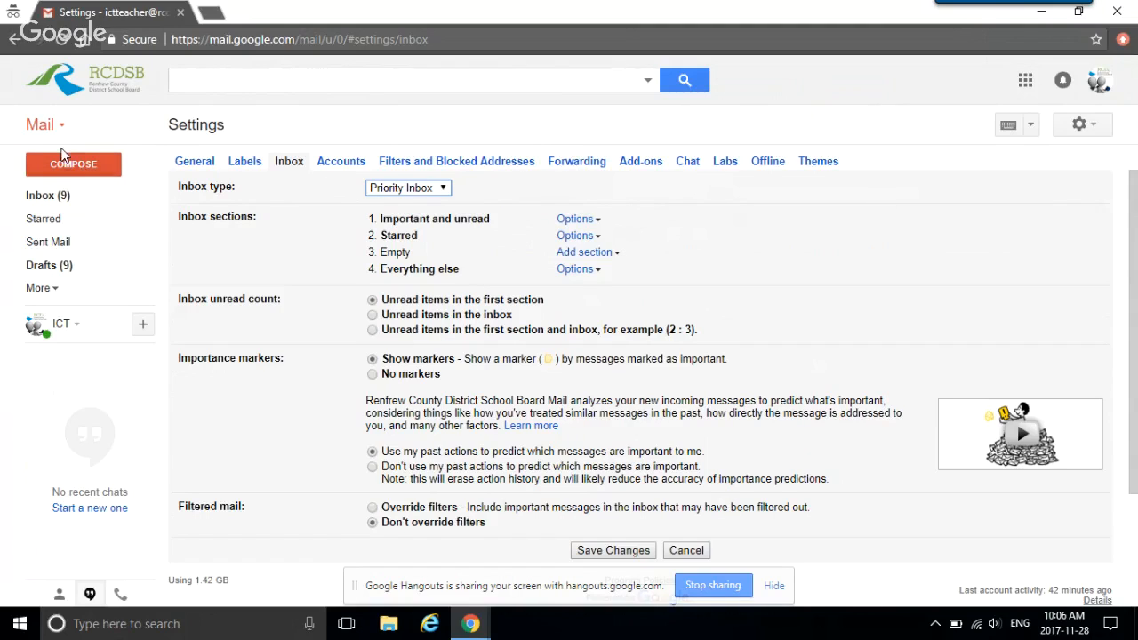
left_click(39, 203)
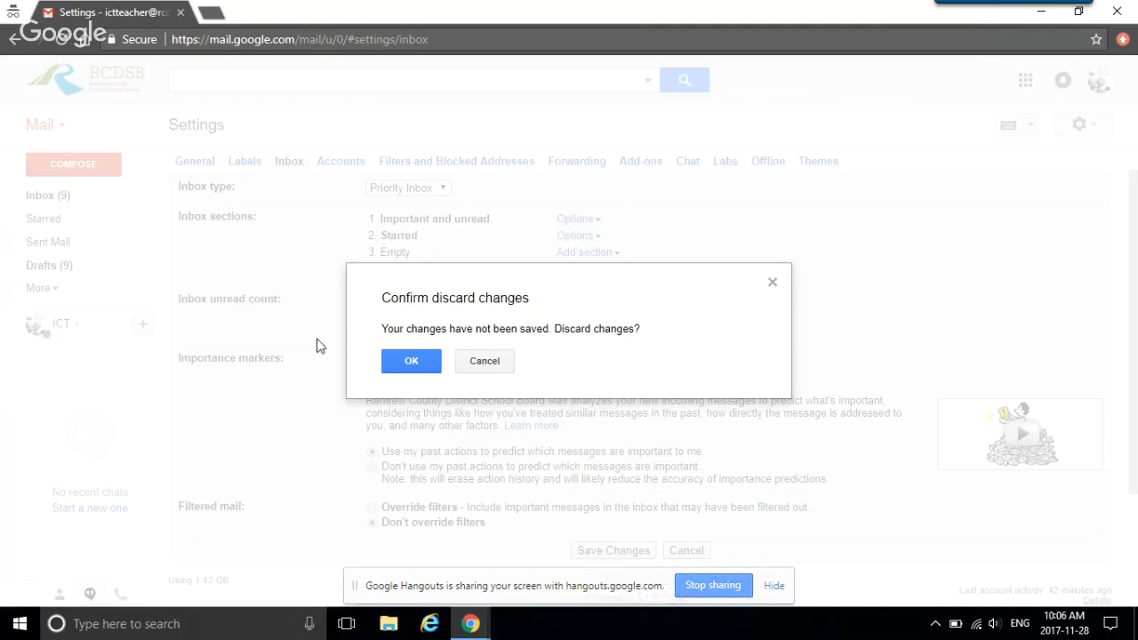
left_click(422, 366)
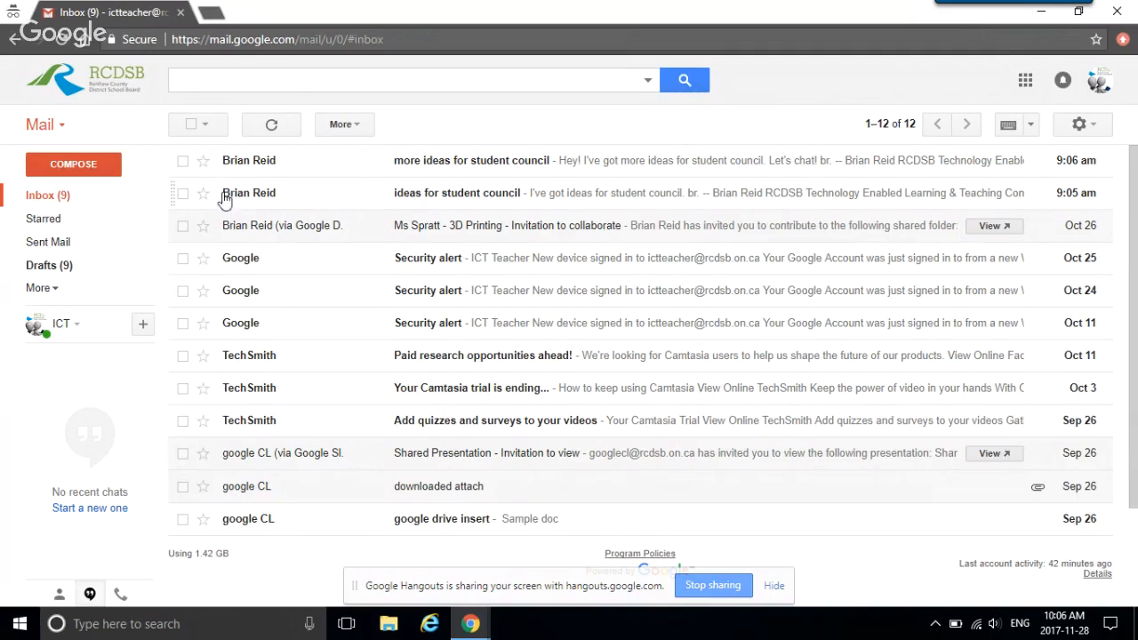
Step: Move the two student council conversations into a new label named 'Student Council'
left_click(183, 161)
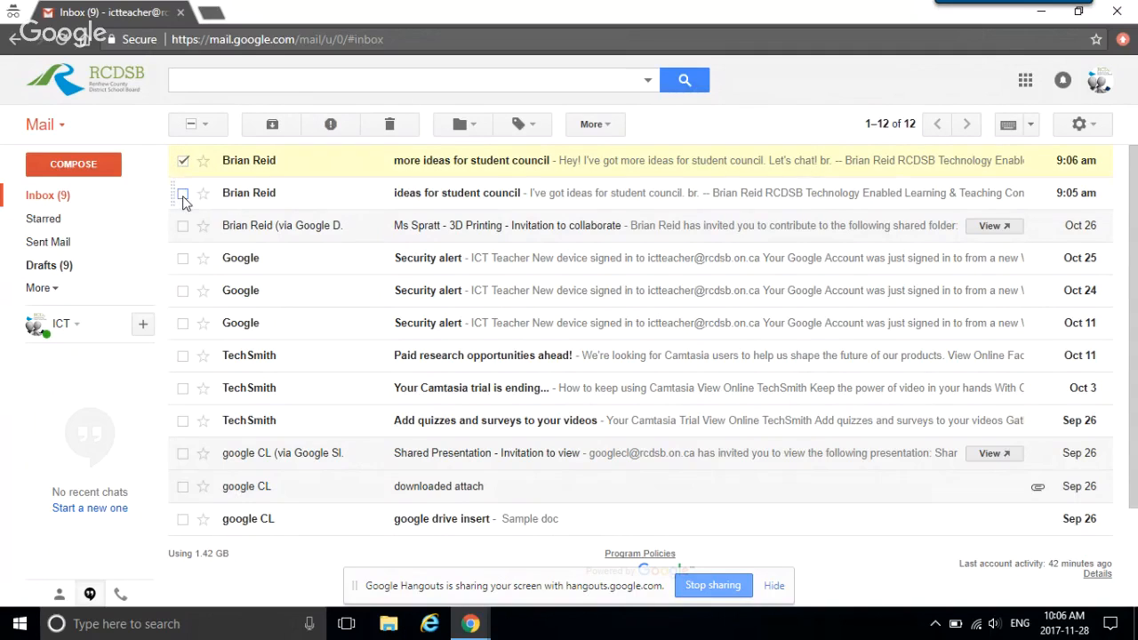
left_click(182, 194)
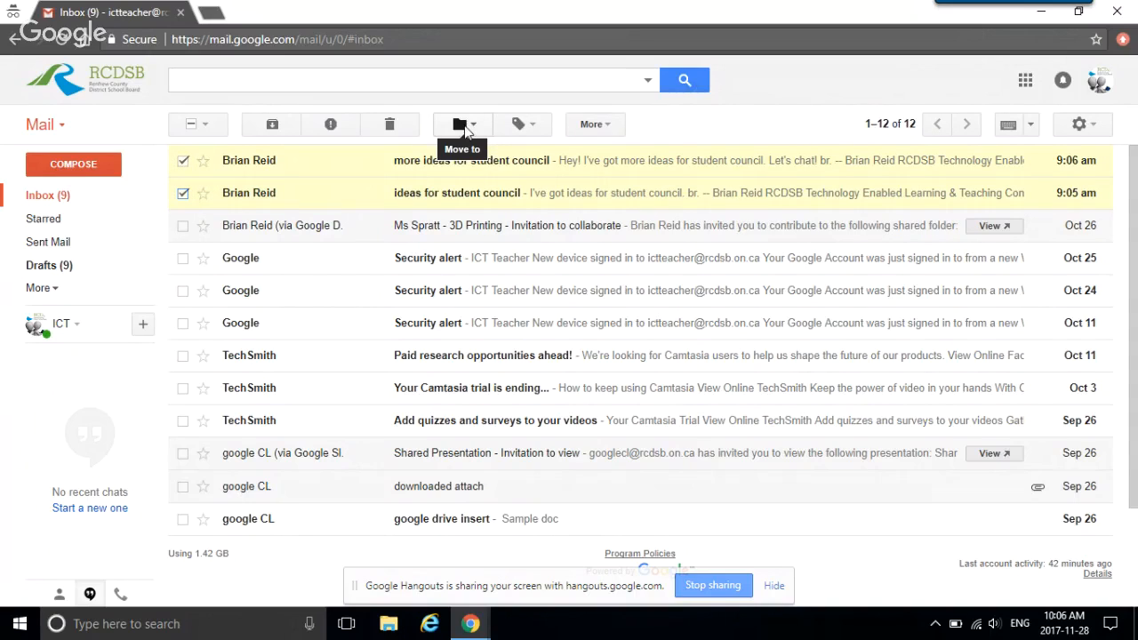
left_click(481, 133)
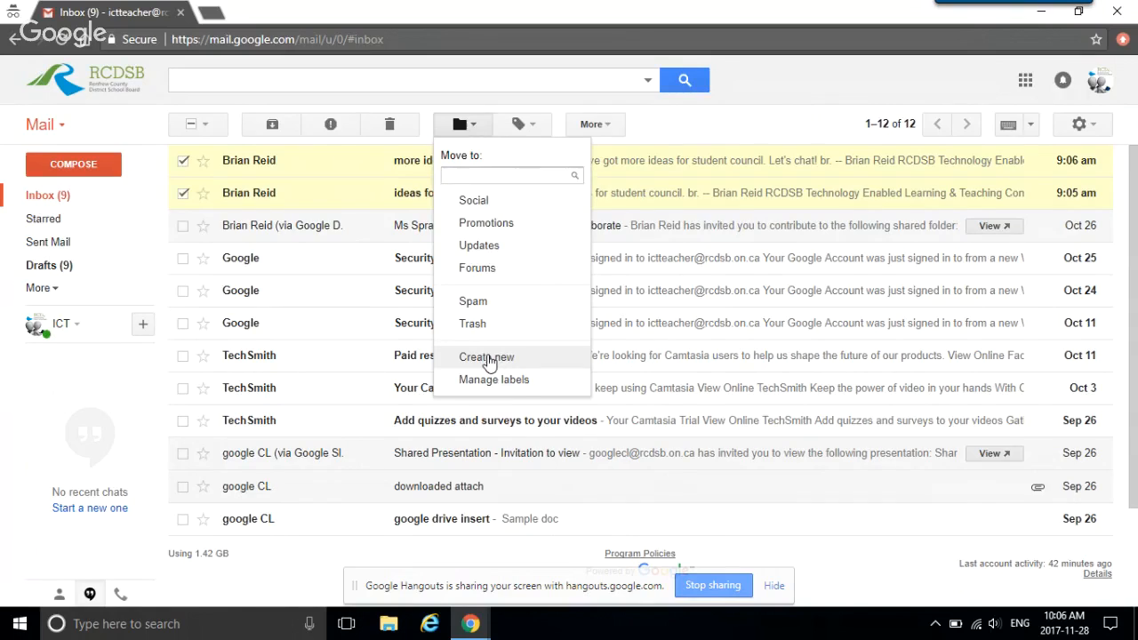
left_click(487, 358)
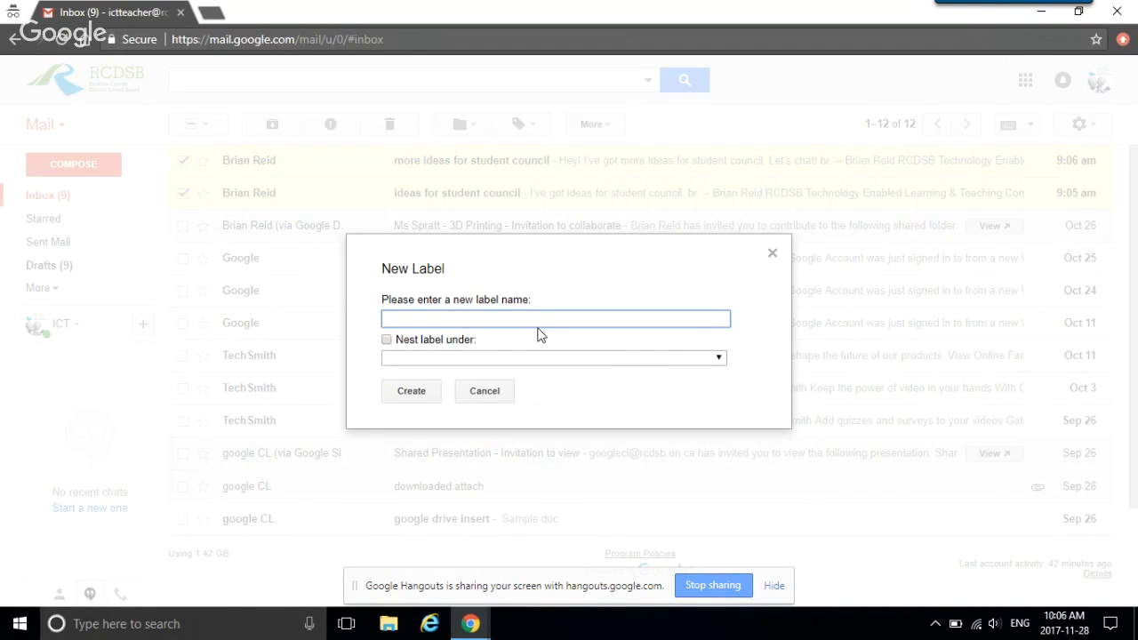
type("Student Council")
left_click(411, 398)
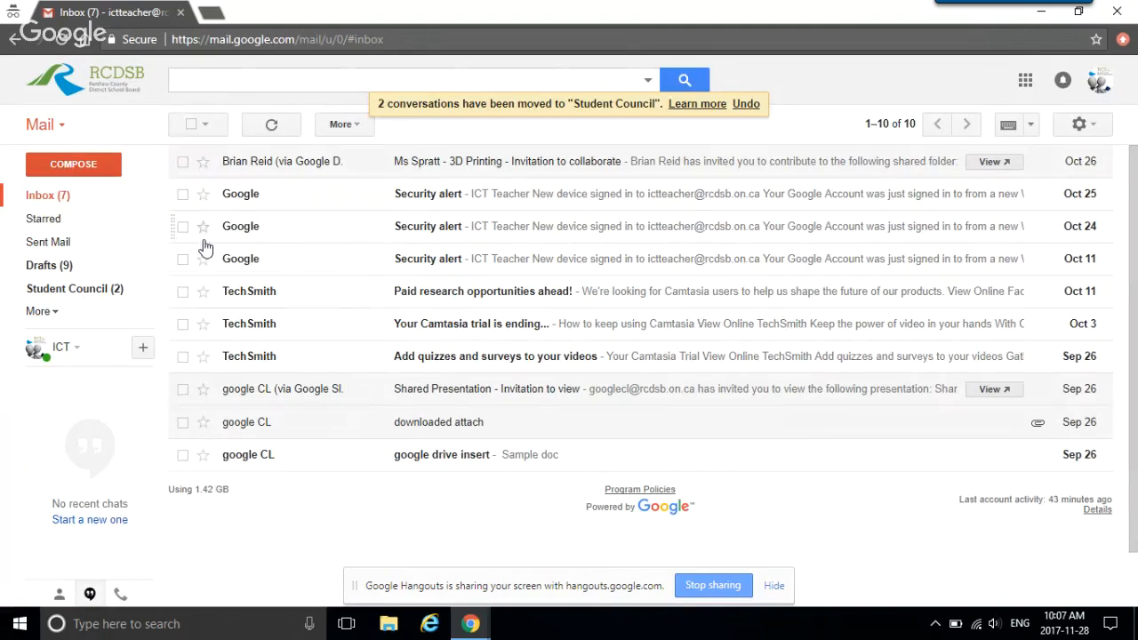
Step: Select the 3D Printing invitation and bring up its labels list without moving it
left_click(183, 162)
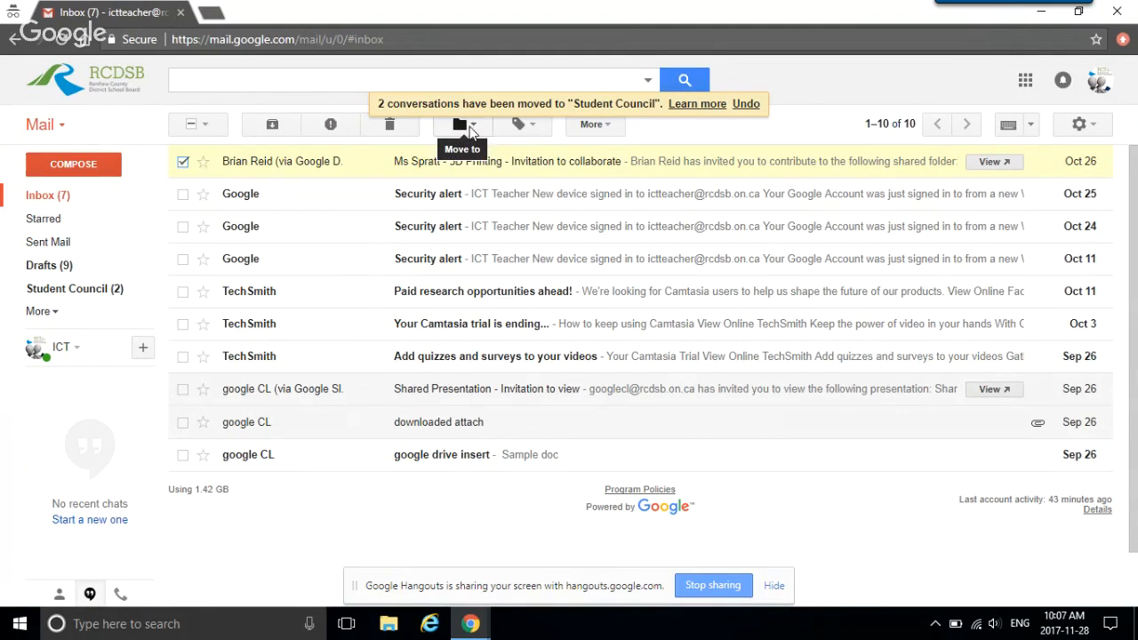
left_click(460, 129)
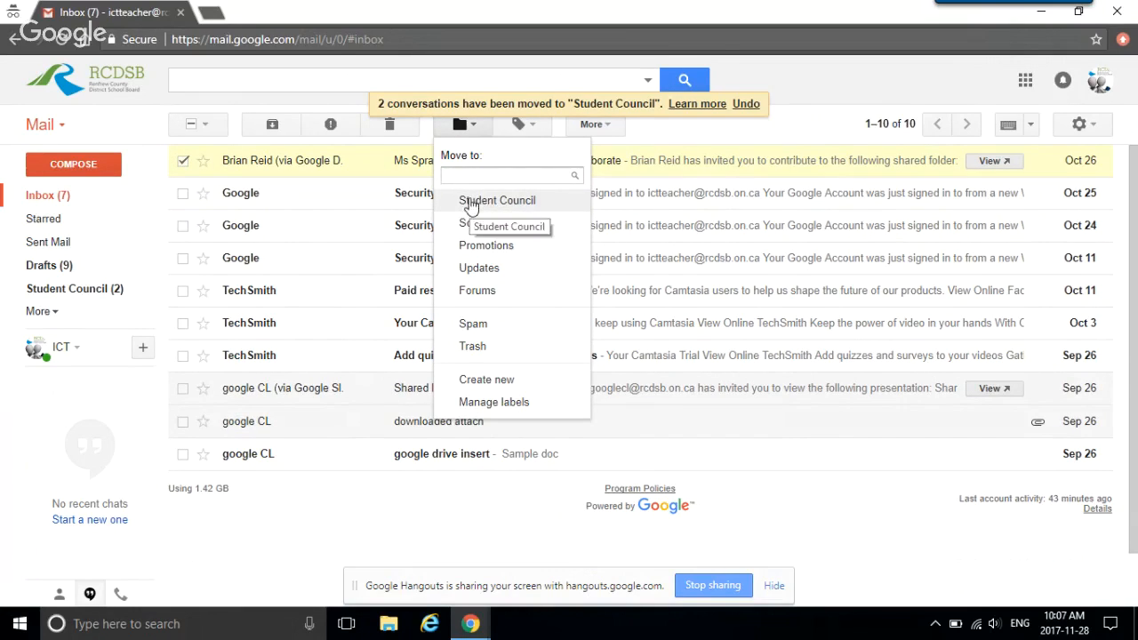
left_click(654, 141)
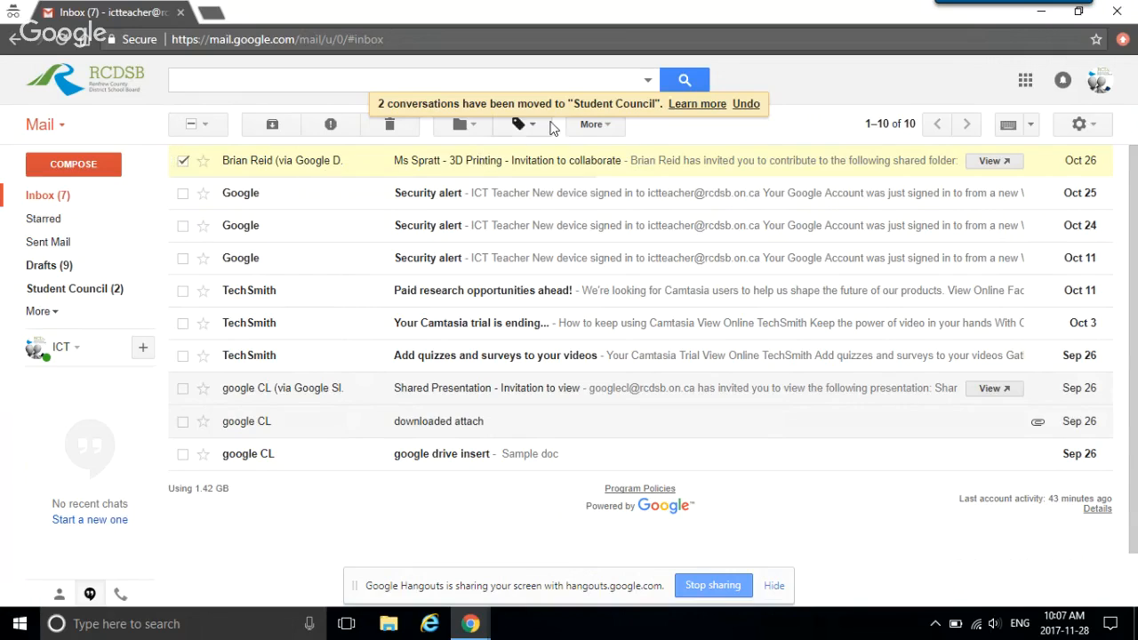
left_click(521, 125)
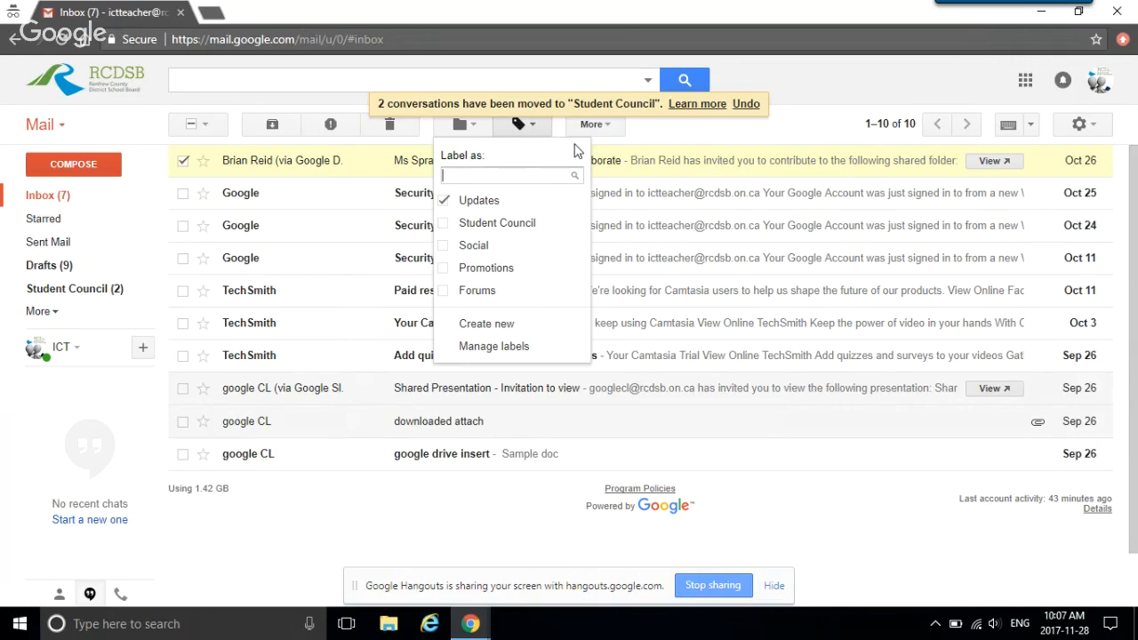
Step: Apply a new 'Student Council Emails' label to the 3D Printing invitation after the duplicate-name warning
left_click(465, 326)
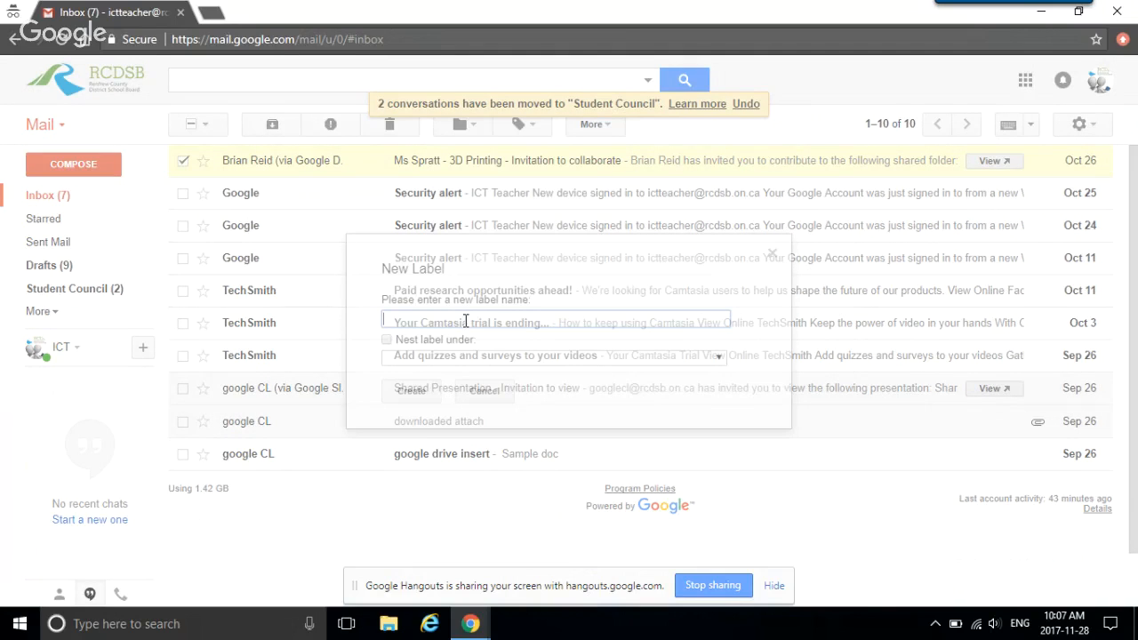
type("Studen")
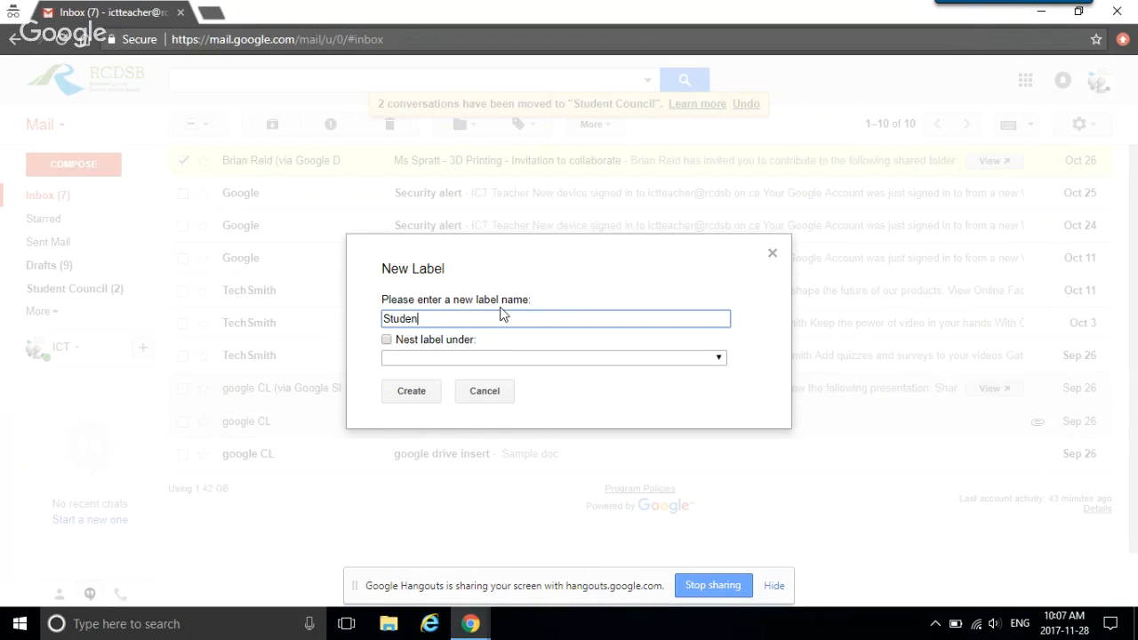
type("t Council")
left_click(423, 394)
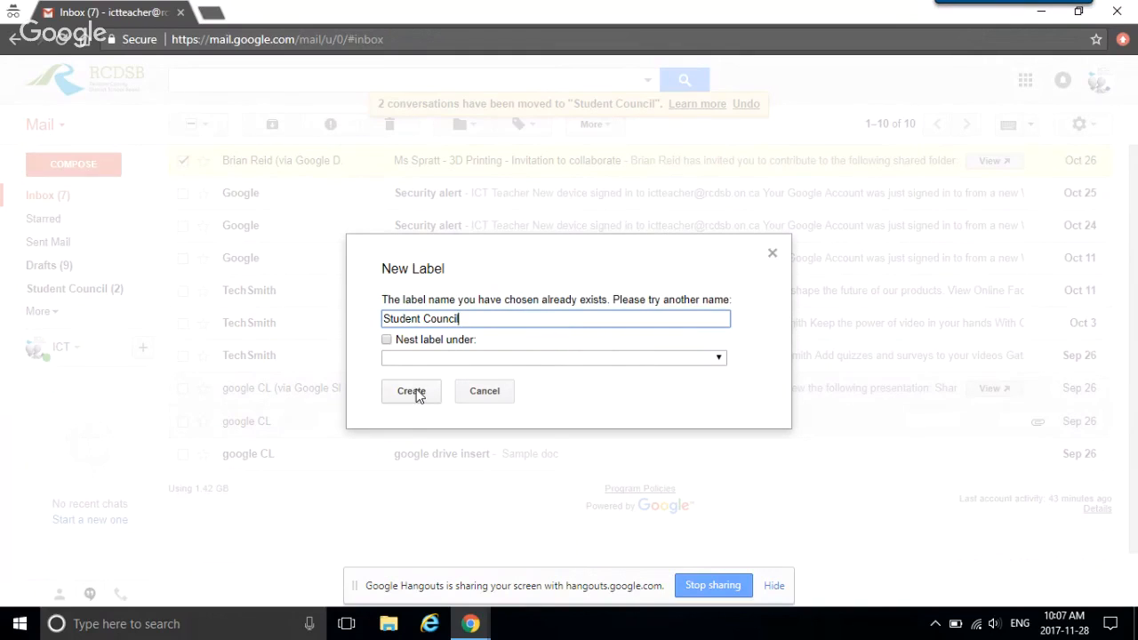
left_click(418, 396)
type("Emails")
left_click(428, 391)
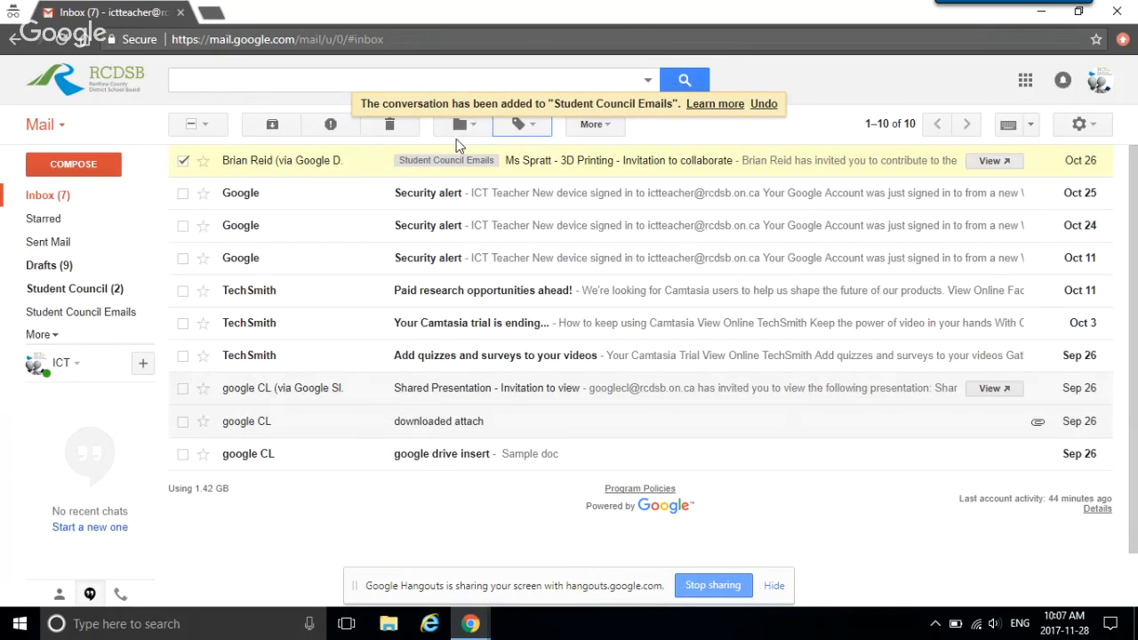
Step: Start a filter for messages from the colleague's address, replacing the original sender
left_click(614, 130)
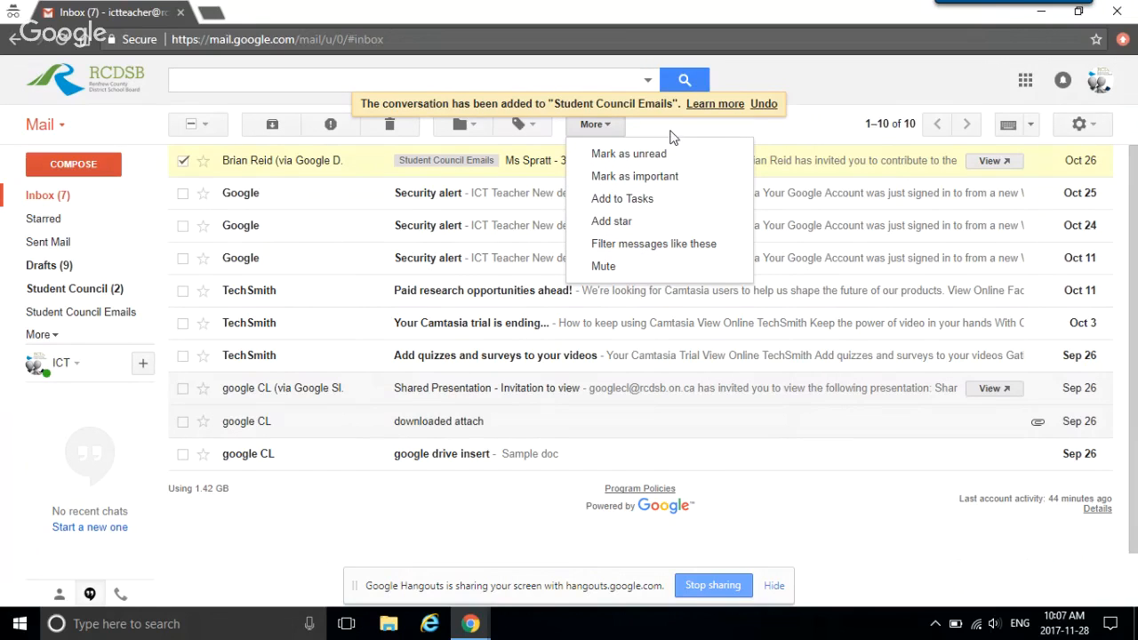
left_click(629, 246)
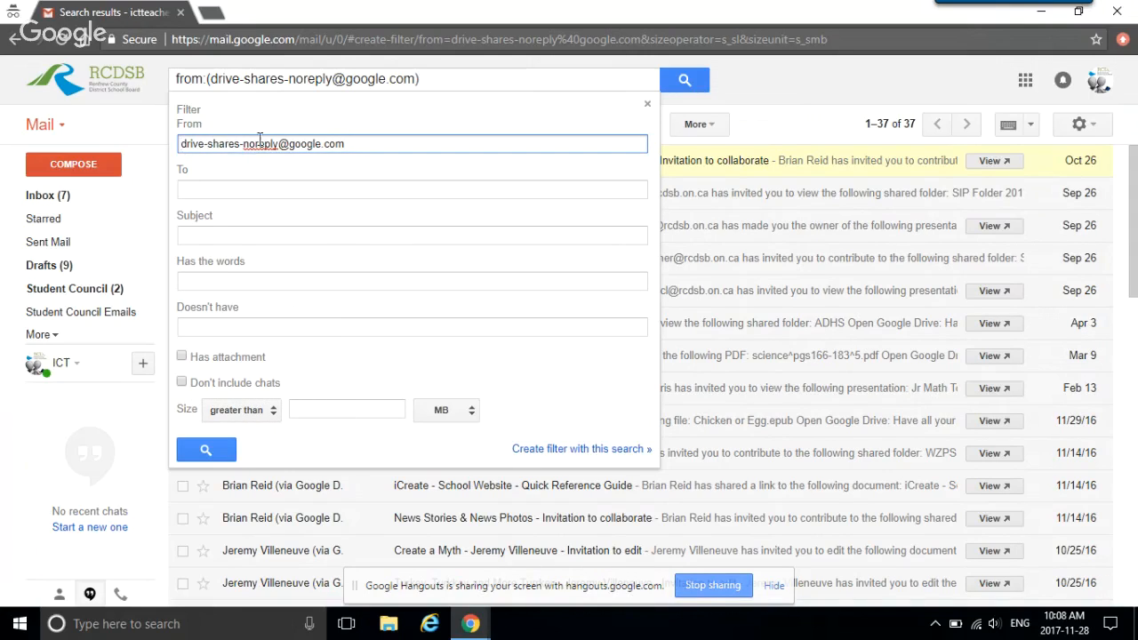
triple_click(309, 149)
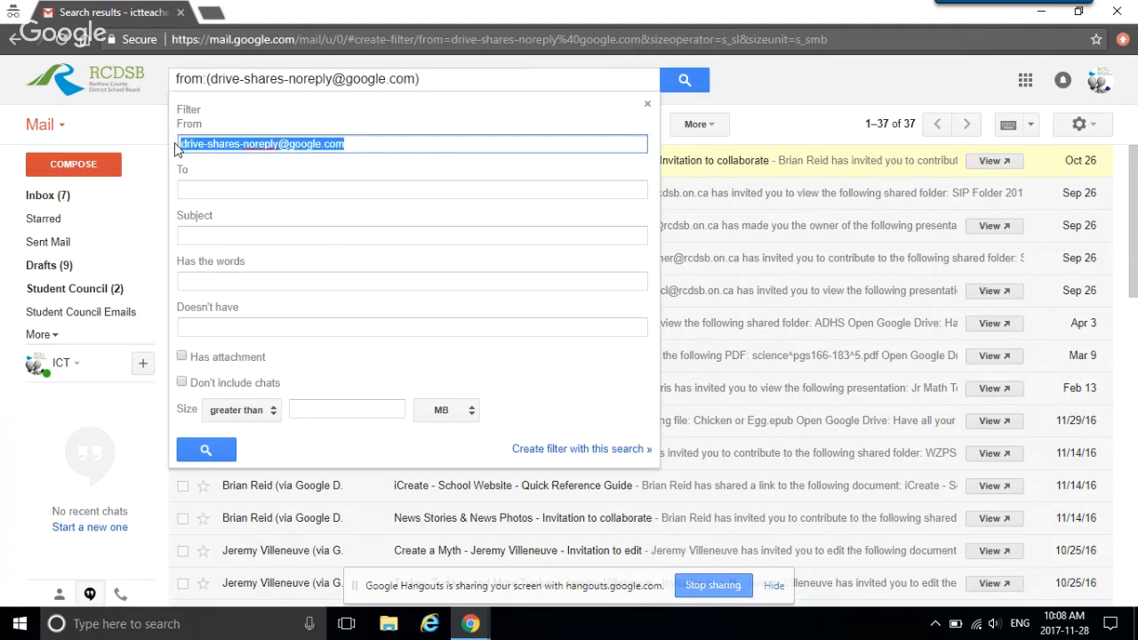
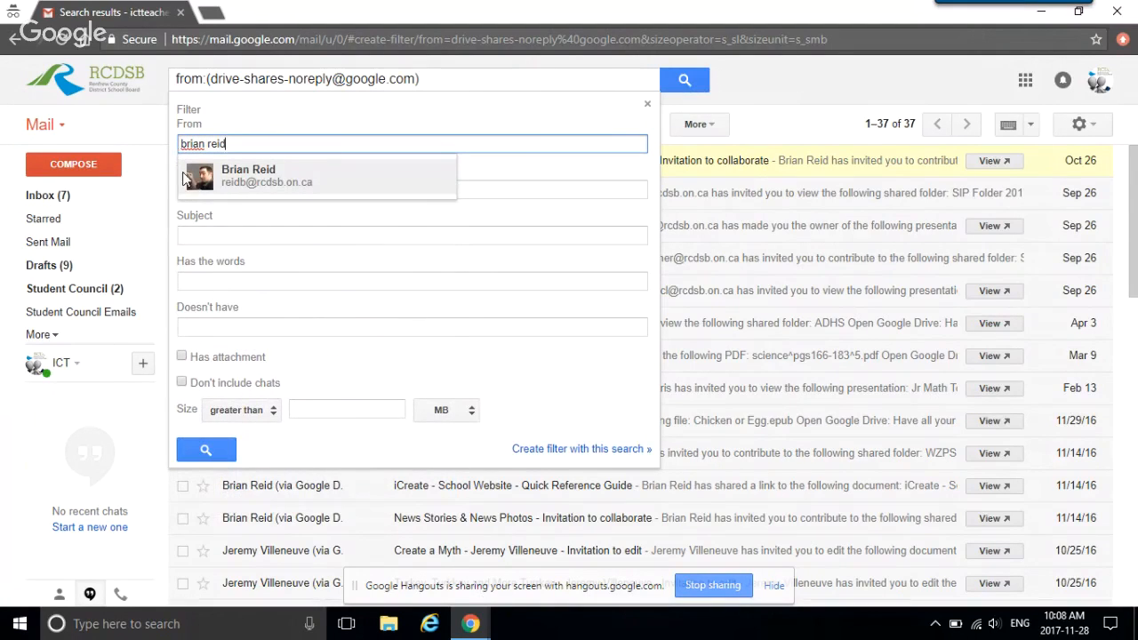
left_click(279, 185)
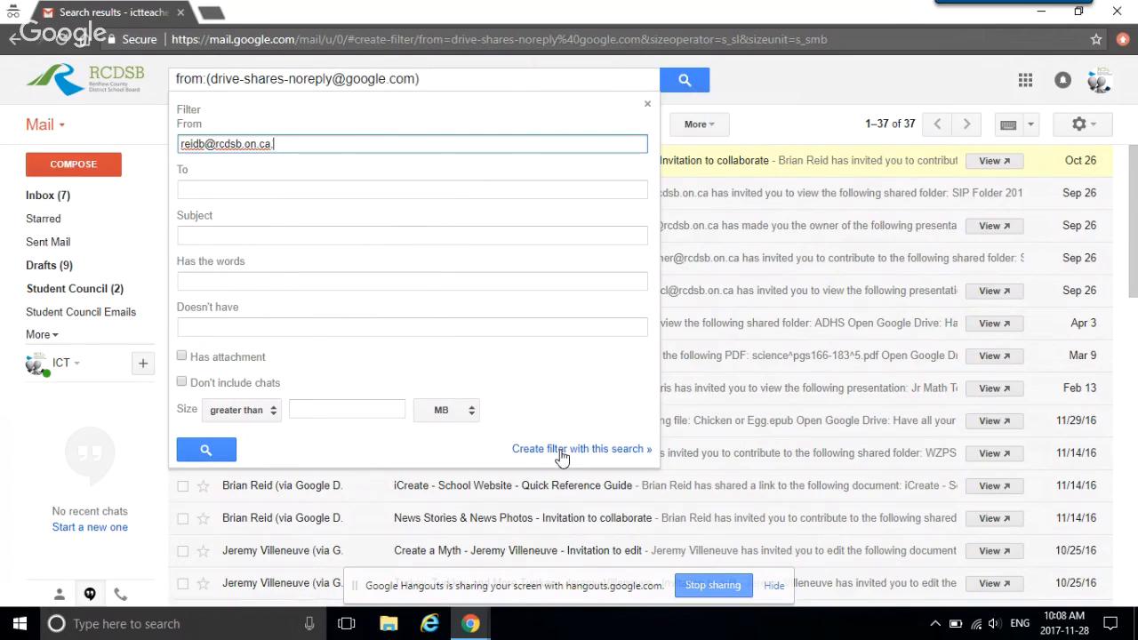
left_click(601, 450)
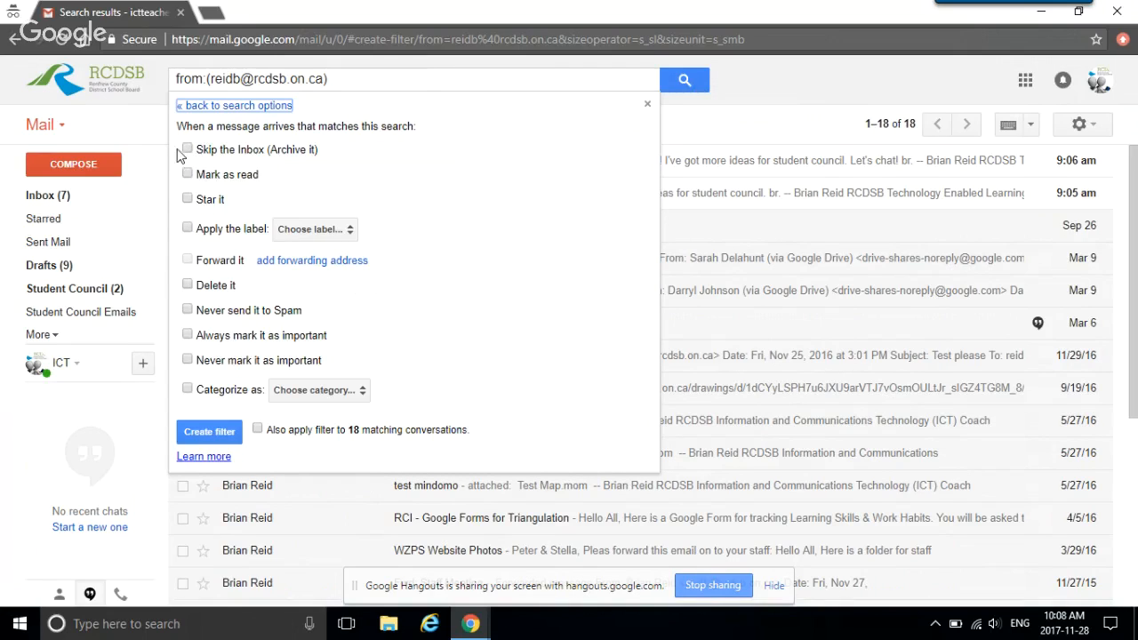
Step: Make the filter apply the Student Council label and create it
left_click(189, 230)
left_click(349, 237)
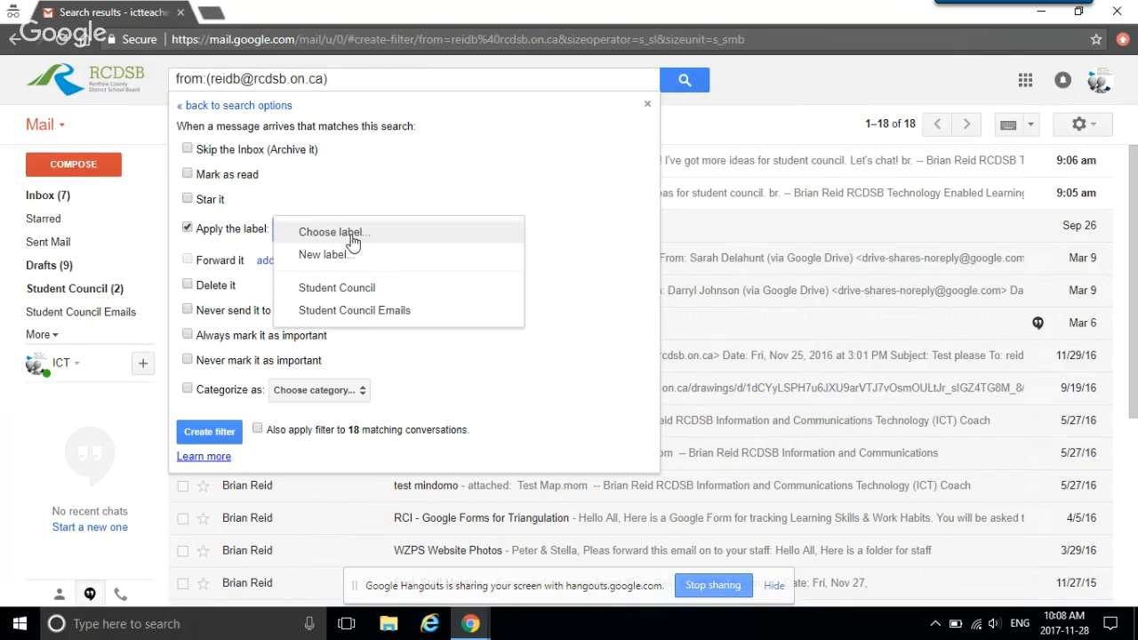
left_click(360, 289)
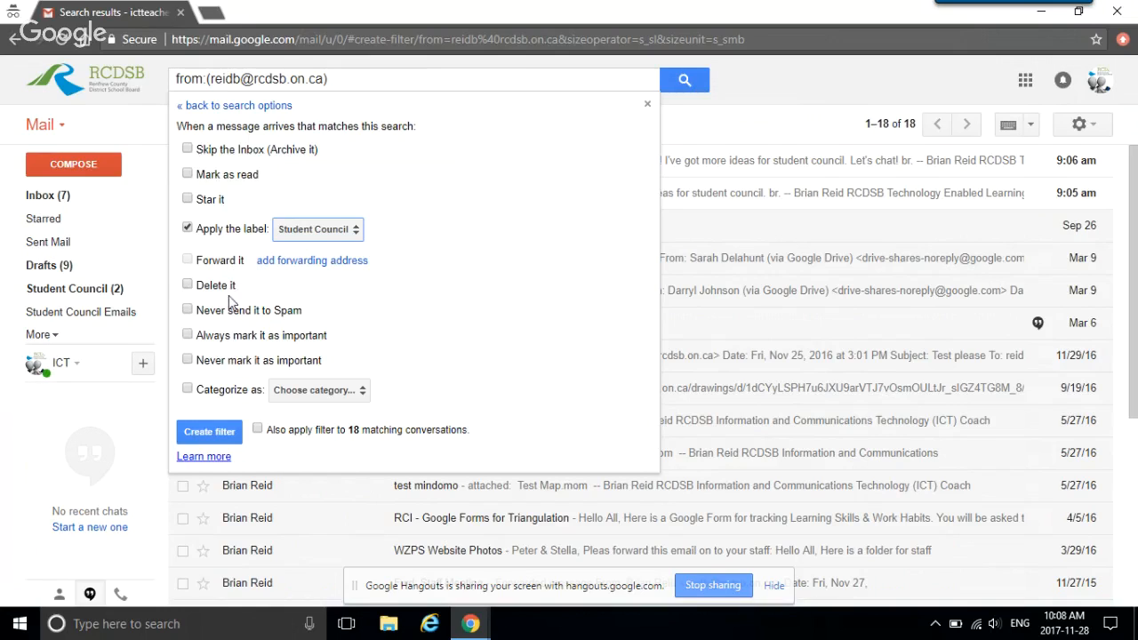
left_click(220, 432)
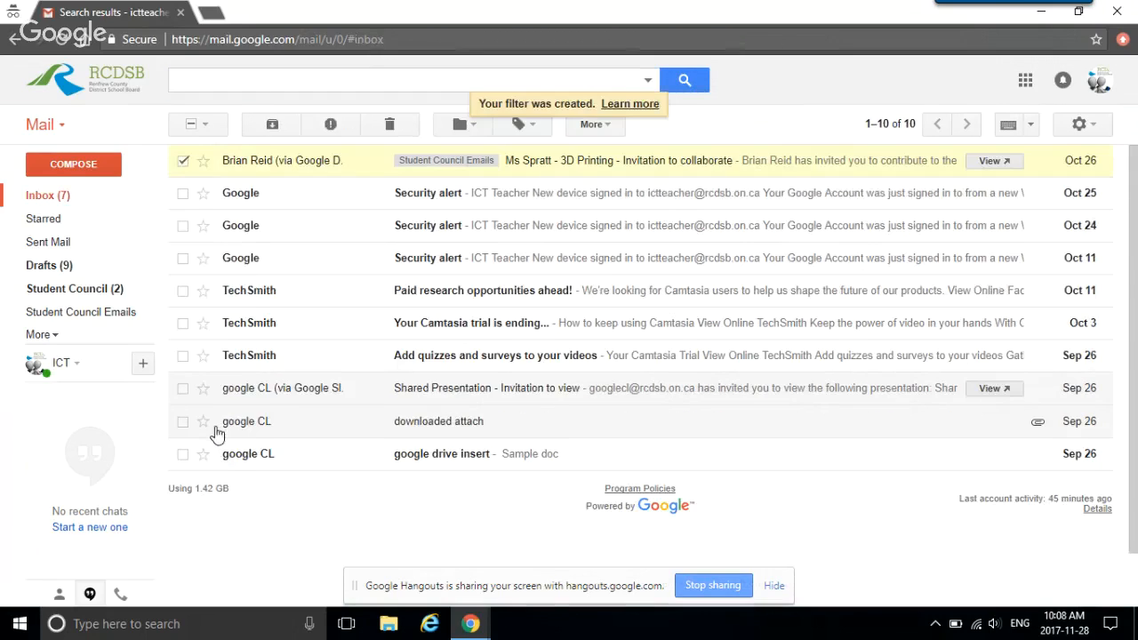
Step: Untick the 3D Printing invitation so no conversation stays selected
left_click(184, 165)
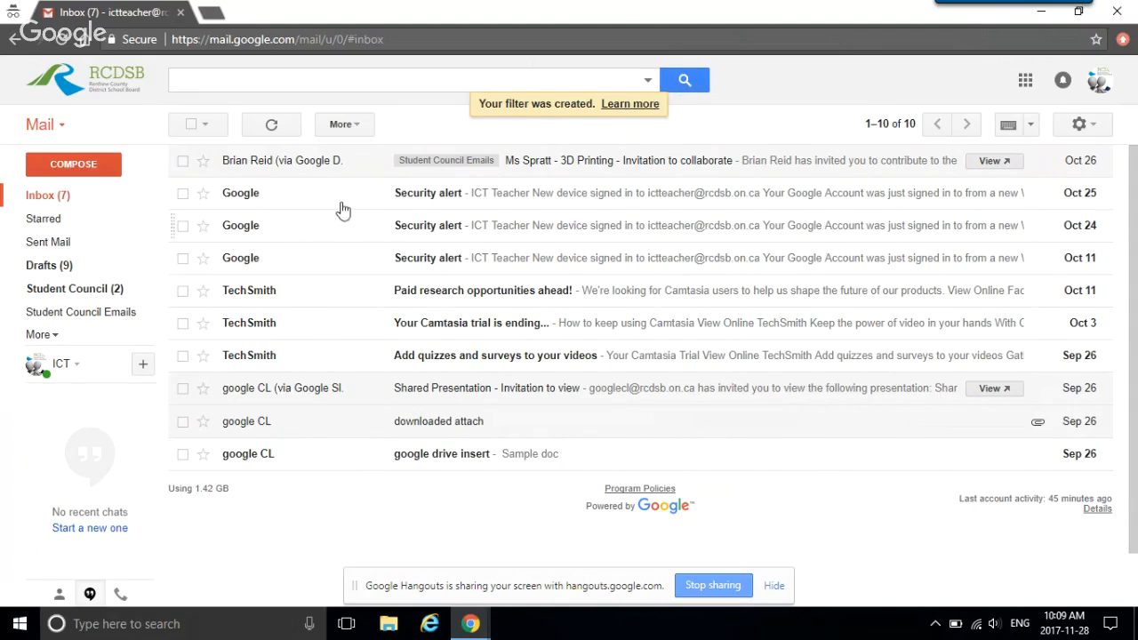
left_click(647, 84)
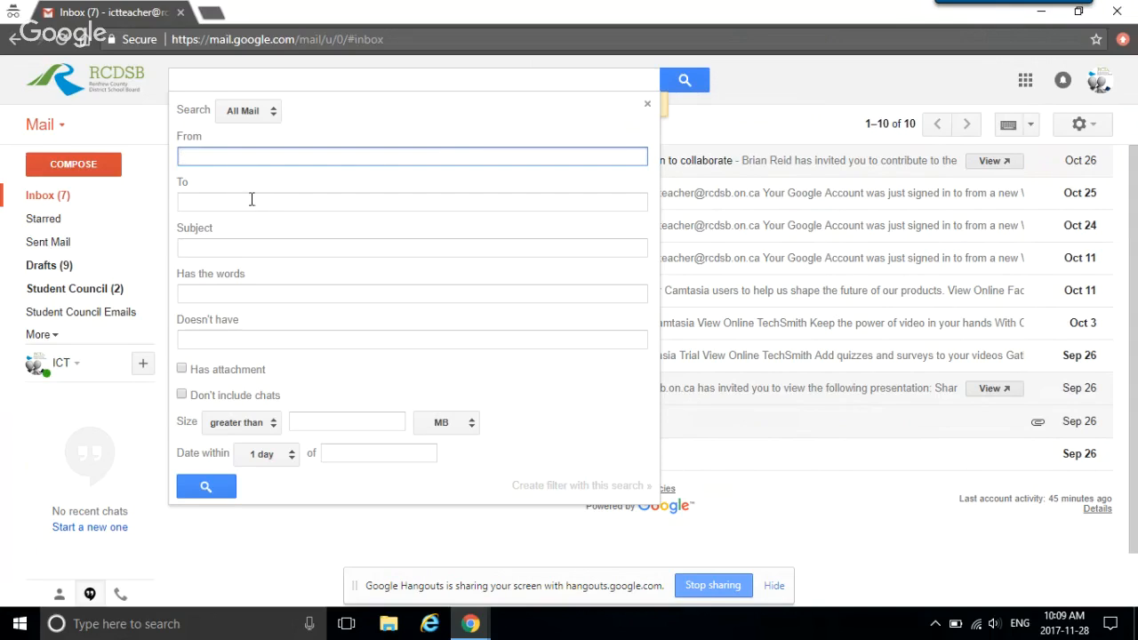
left_click(198, 249)
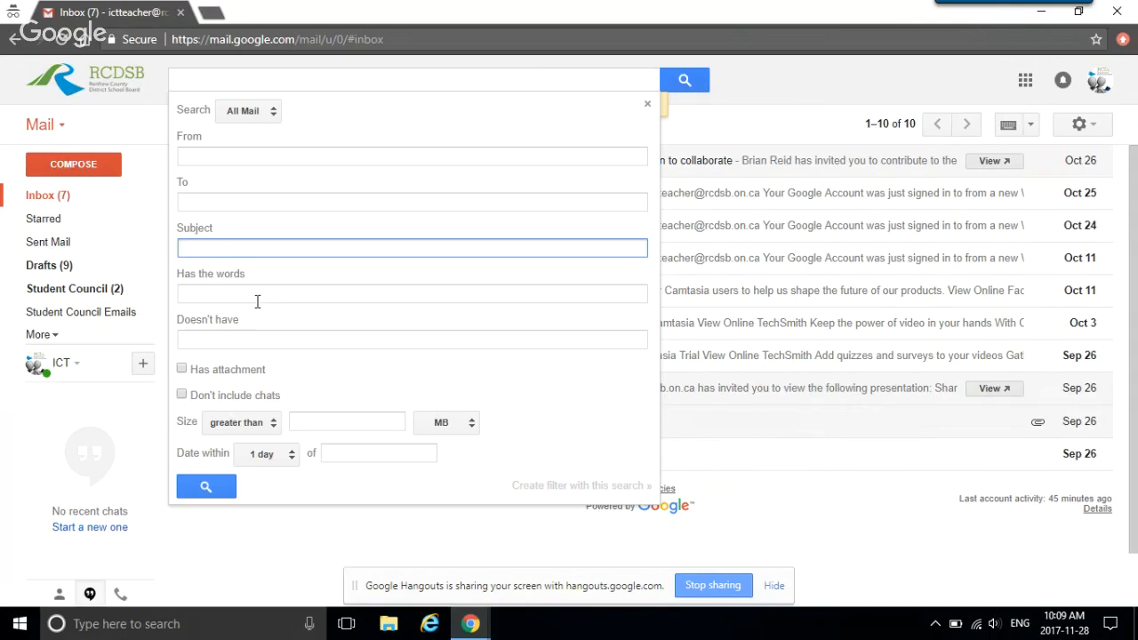
left_click(206, 296)
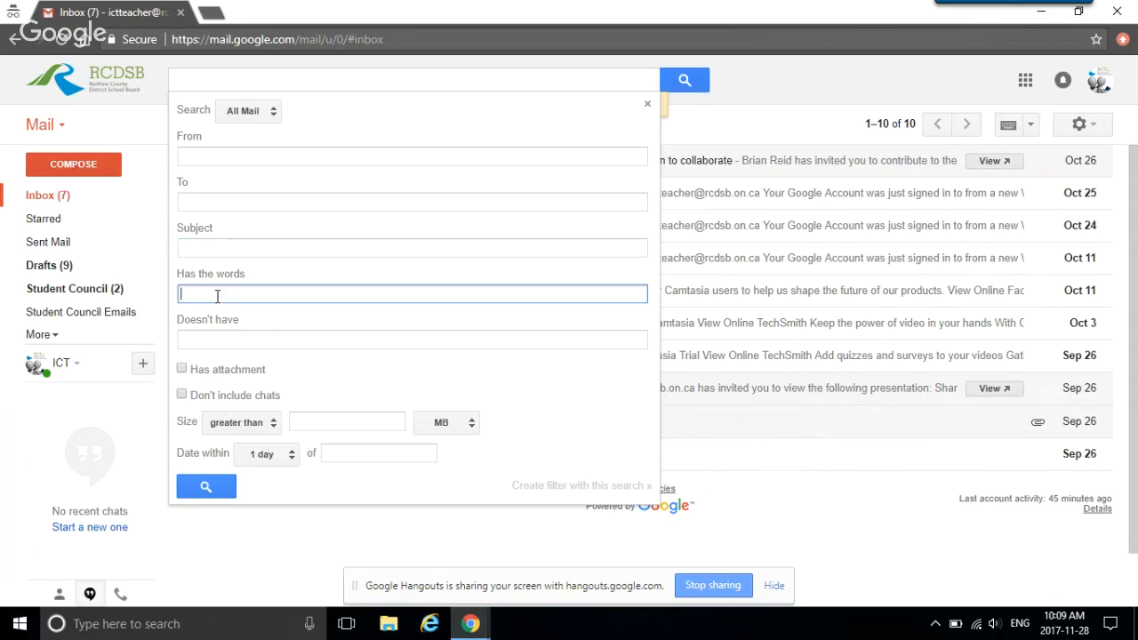
left_click(182, 370)
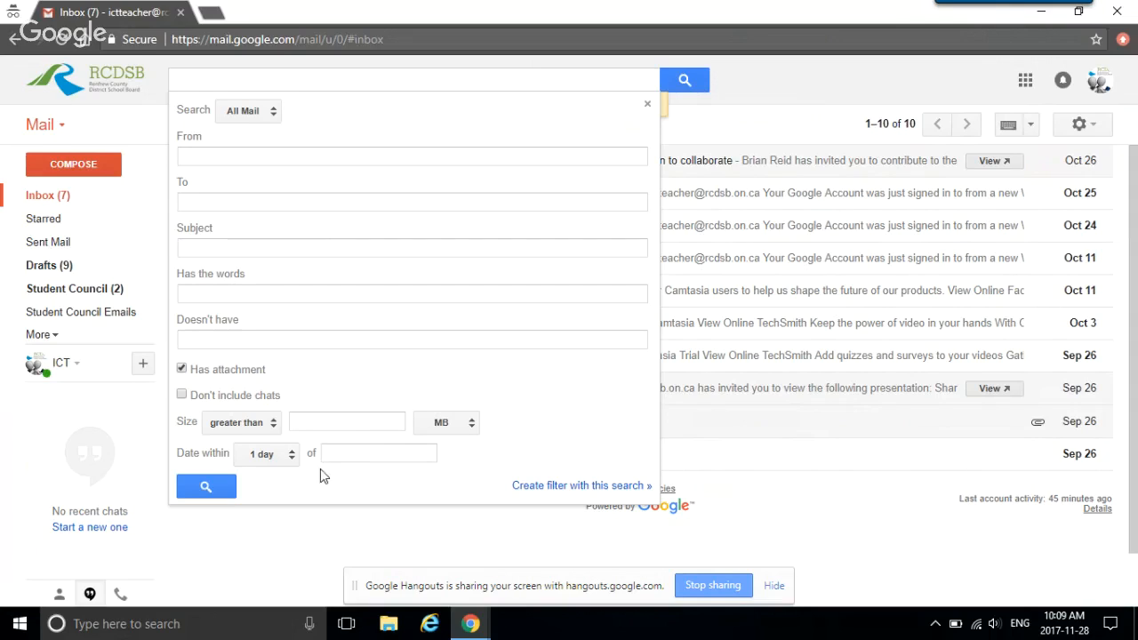
left_click(183, 370)
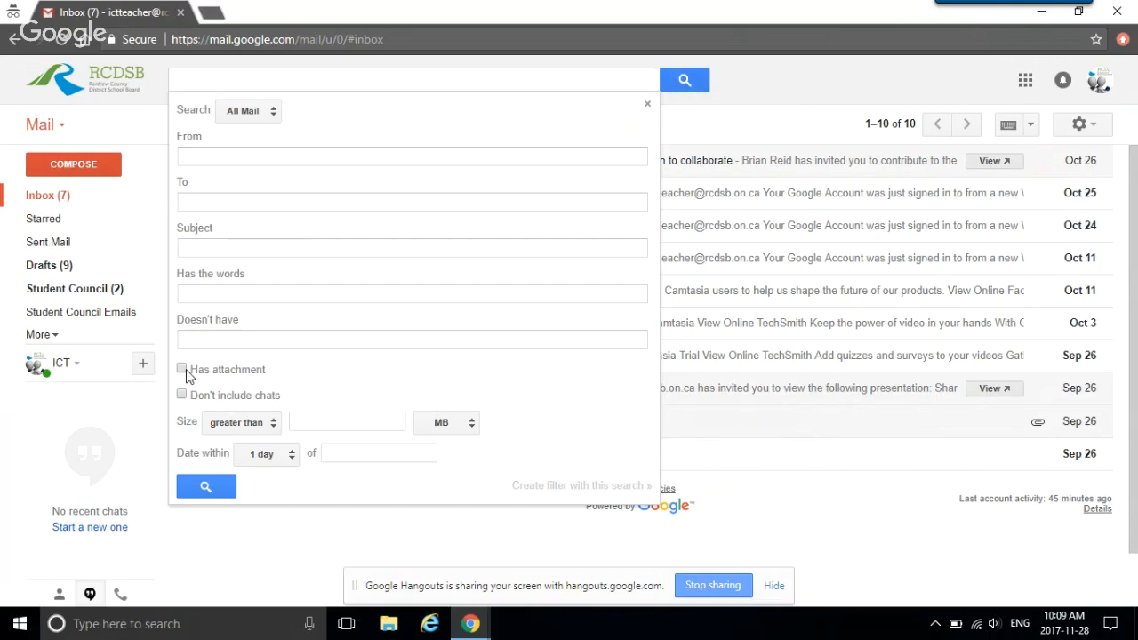
left_click(273, 116)
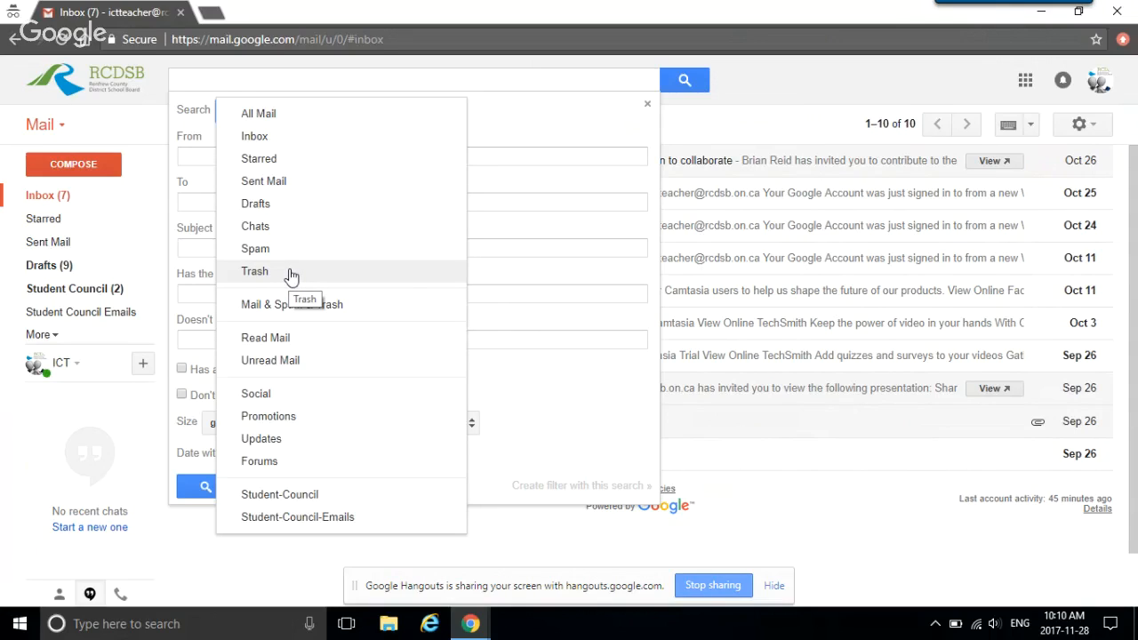
left_click(486, 77)
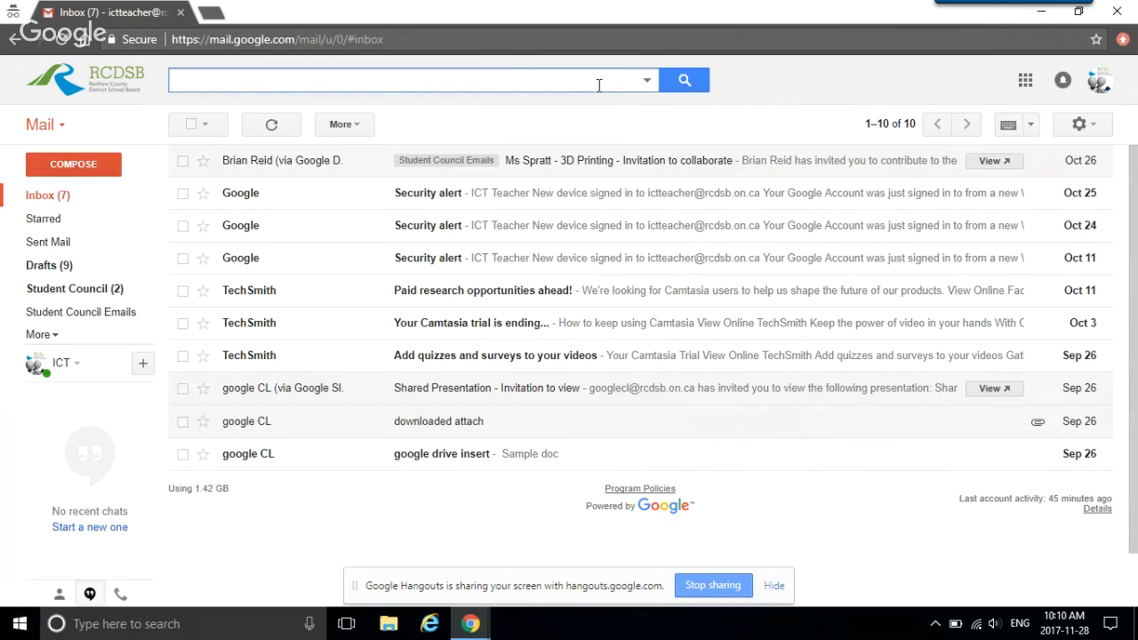
Step: Archive the Oct 25, Oct 24 and Oct 11 Security alert emails
left_click(183, 162)
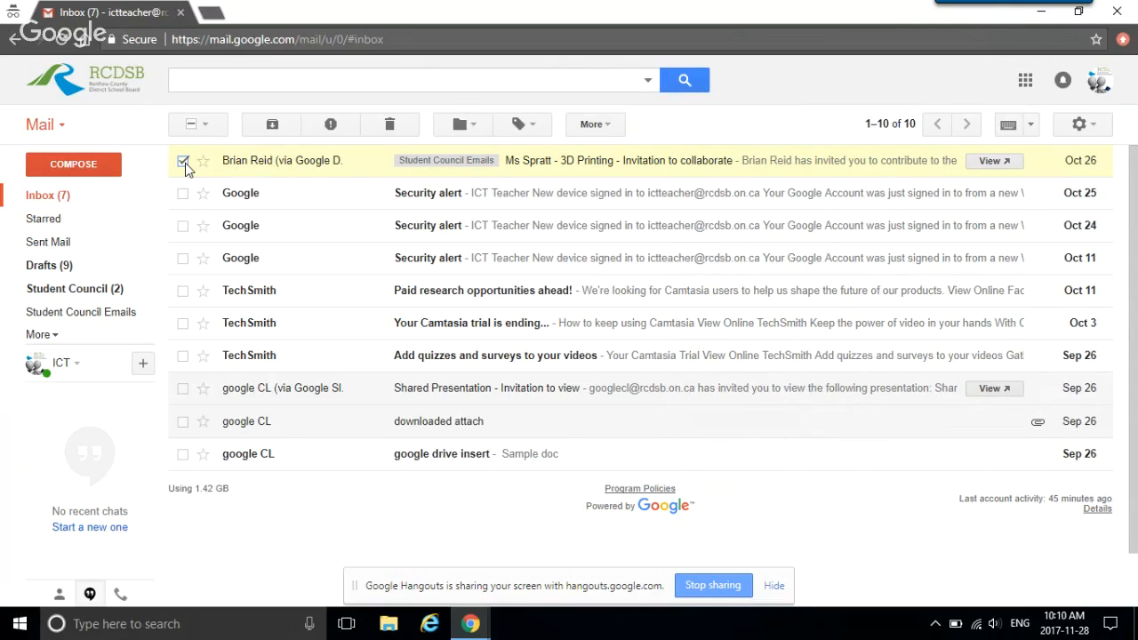
left_click(184, 163)
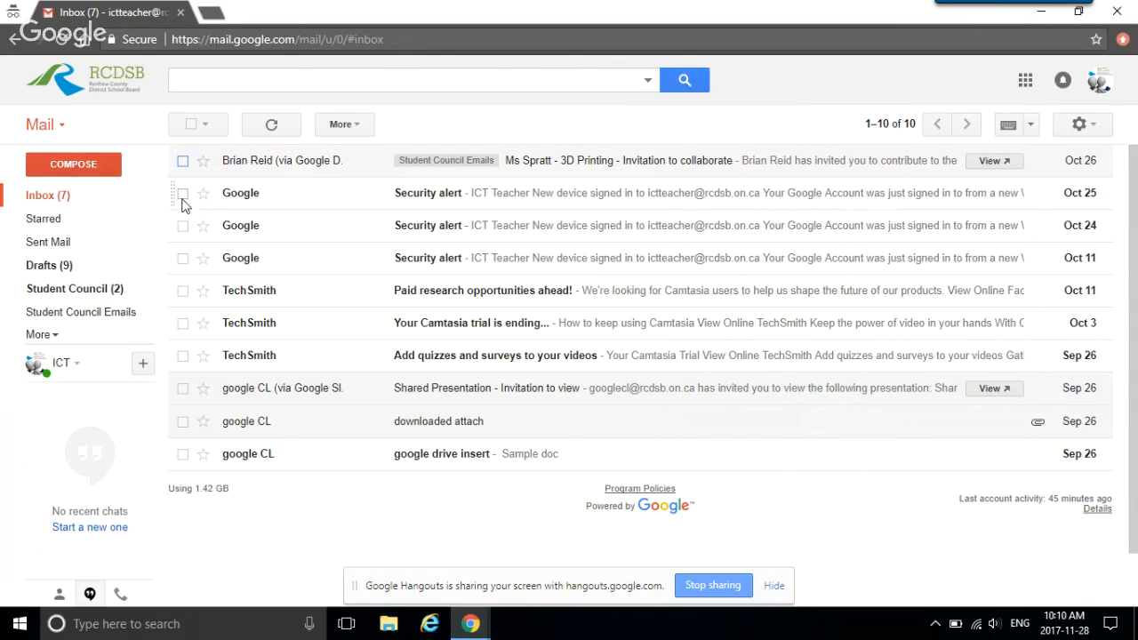
left_click(183, 193)
left_click(183, 226)
left_click(184, 258)
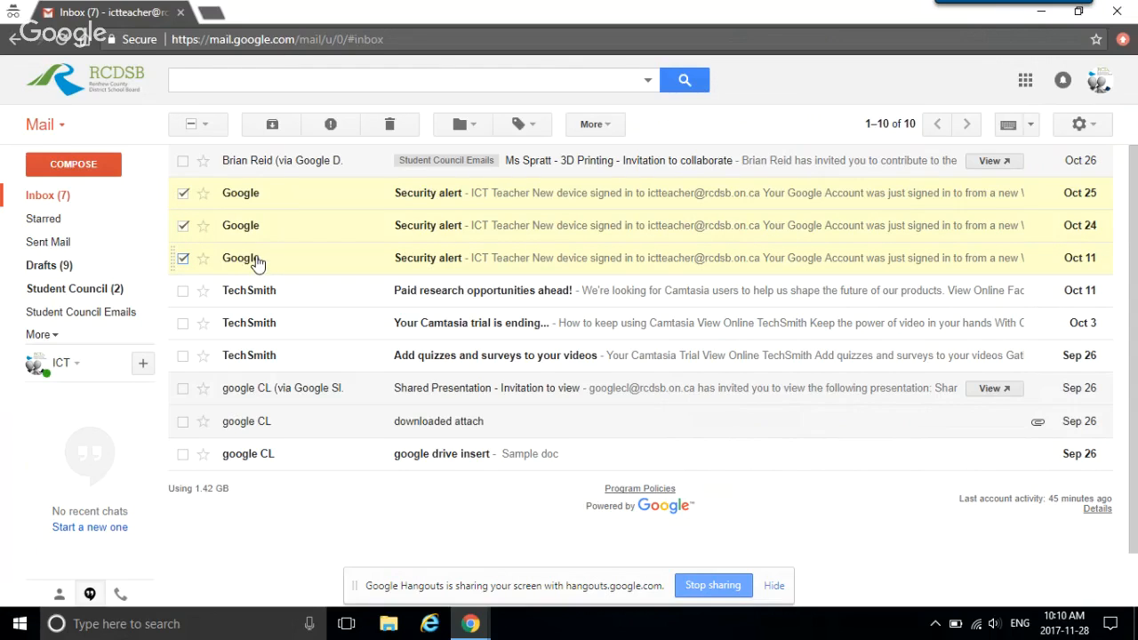
left_click(272, 127)
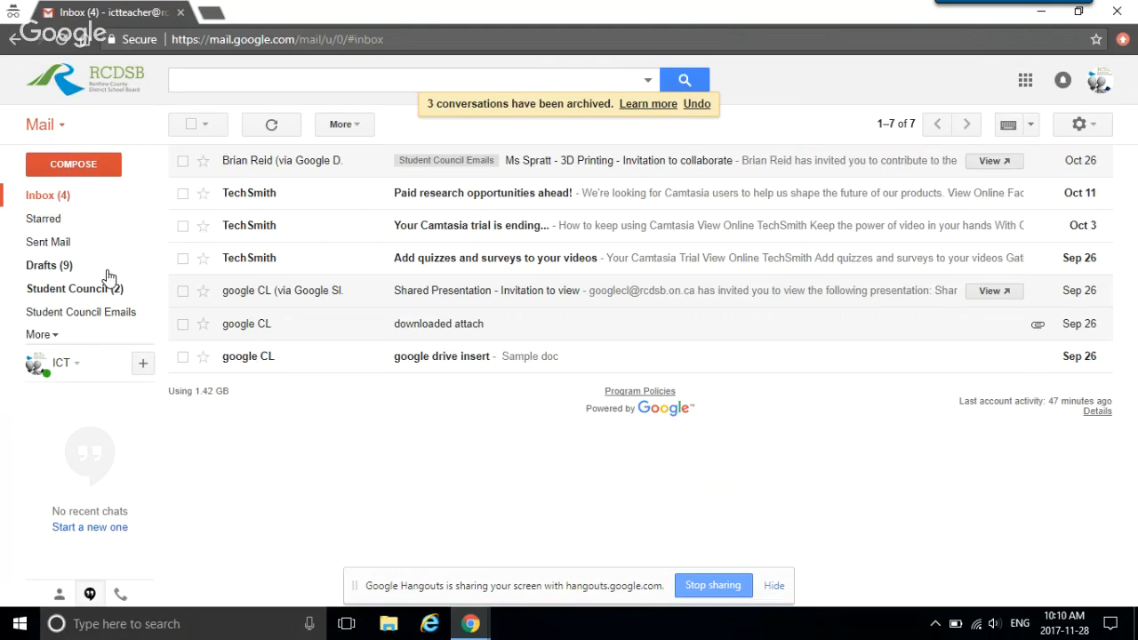
Step: Compose a new message, add Cc and Bcc lines, and leave the To line empty
left_click(74, 165)
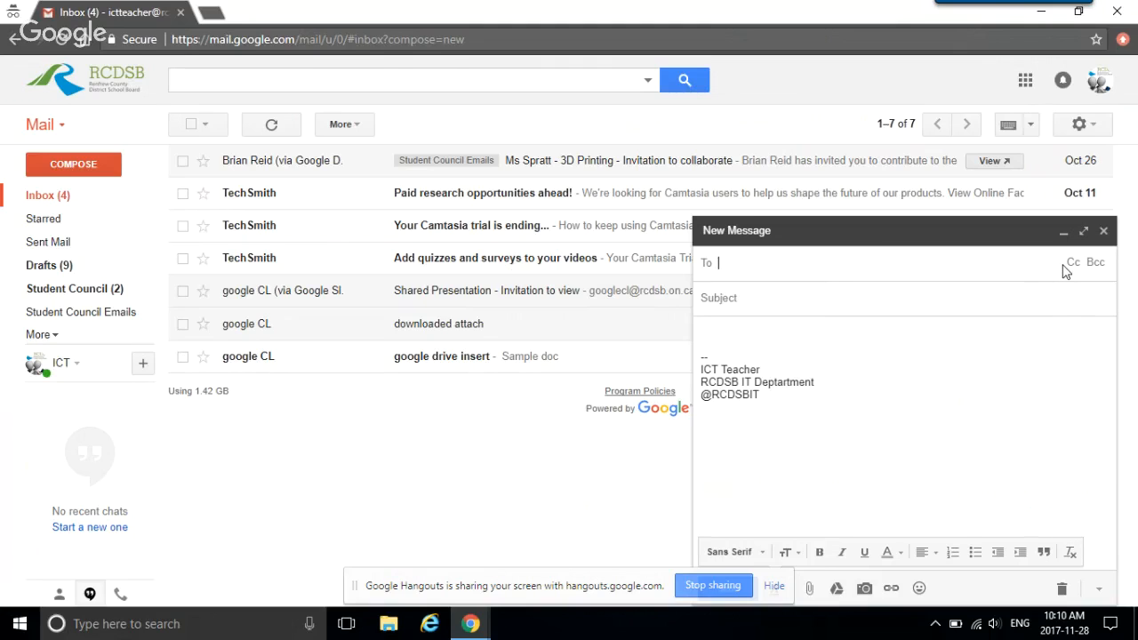
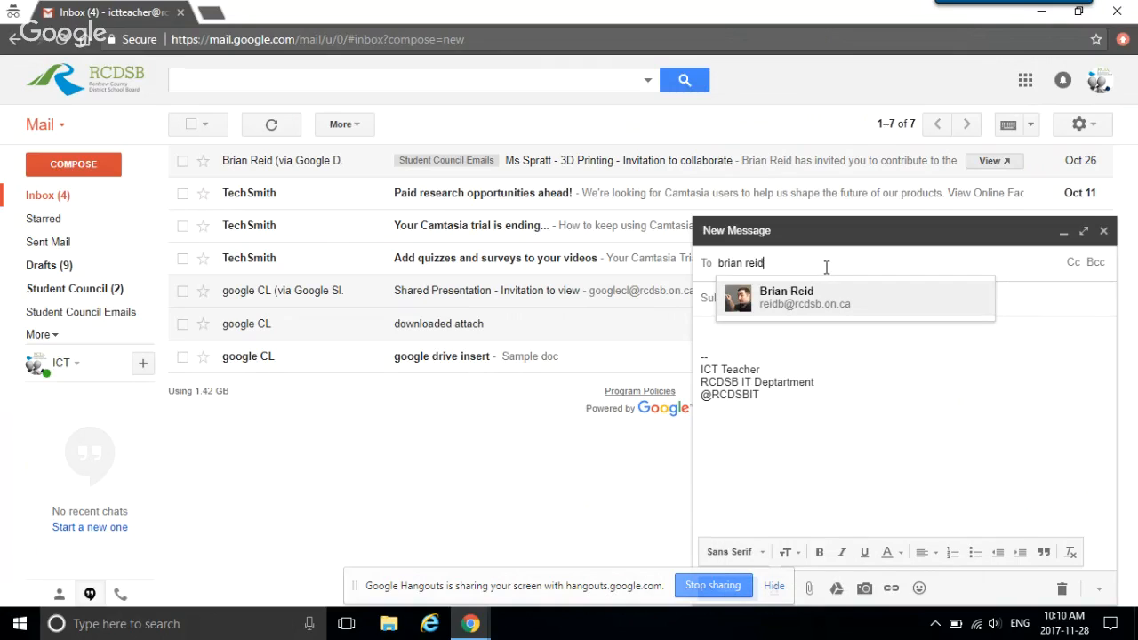
left_click(834, 284)
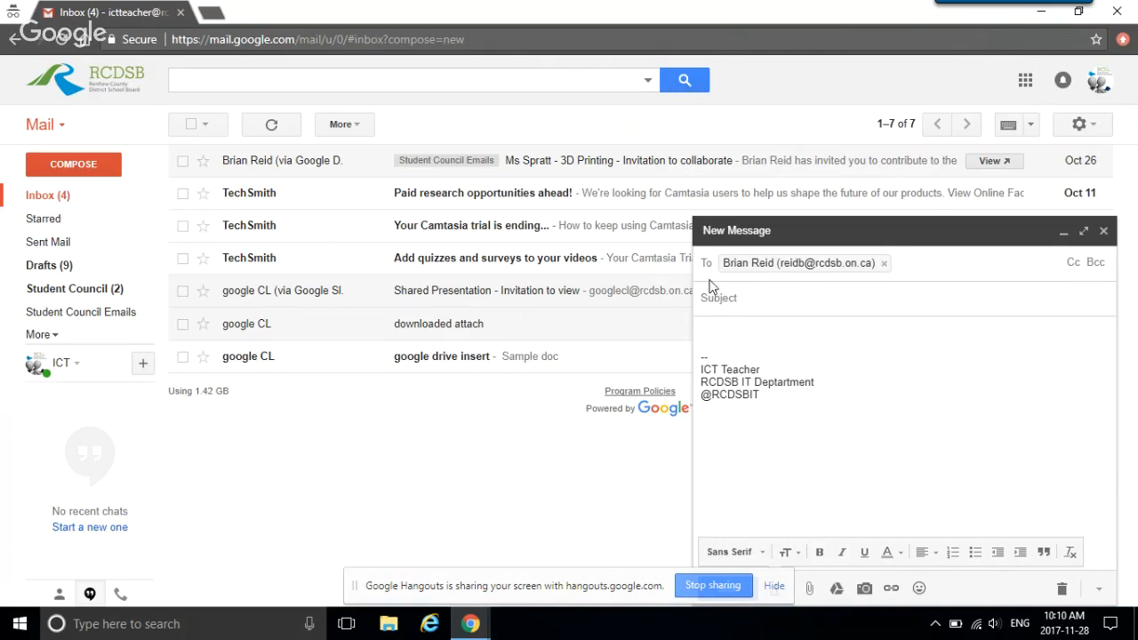
left_click(1072, 262)
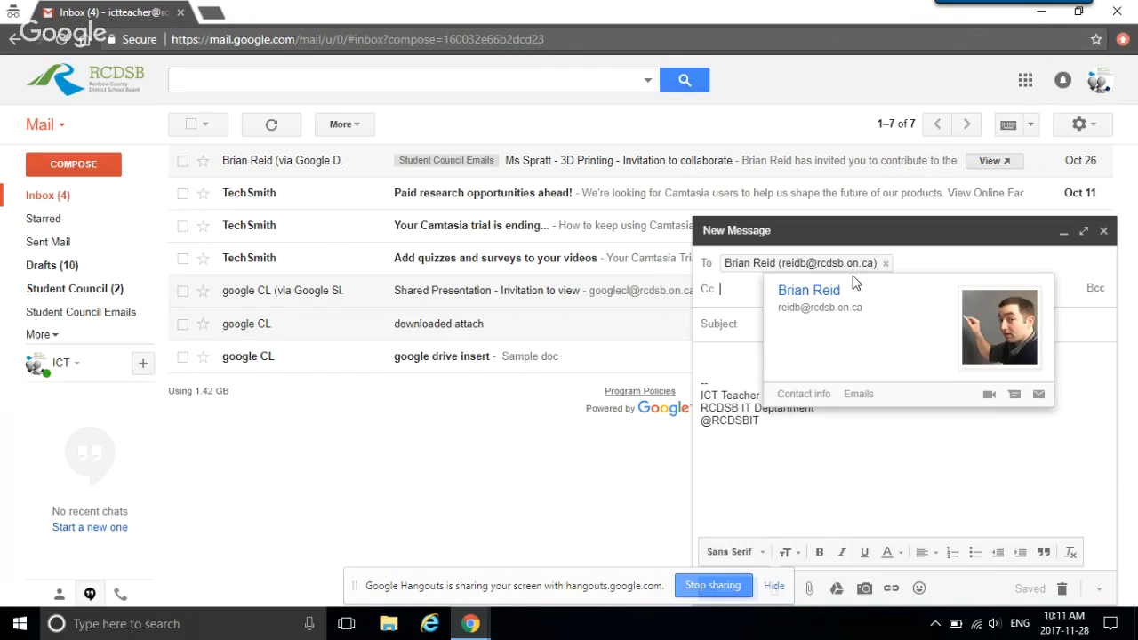
left_click(1094, 287)
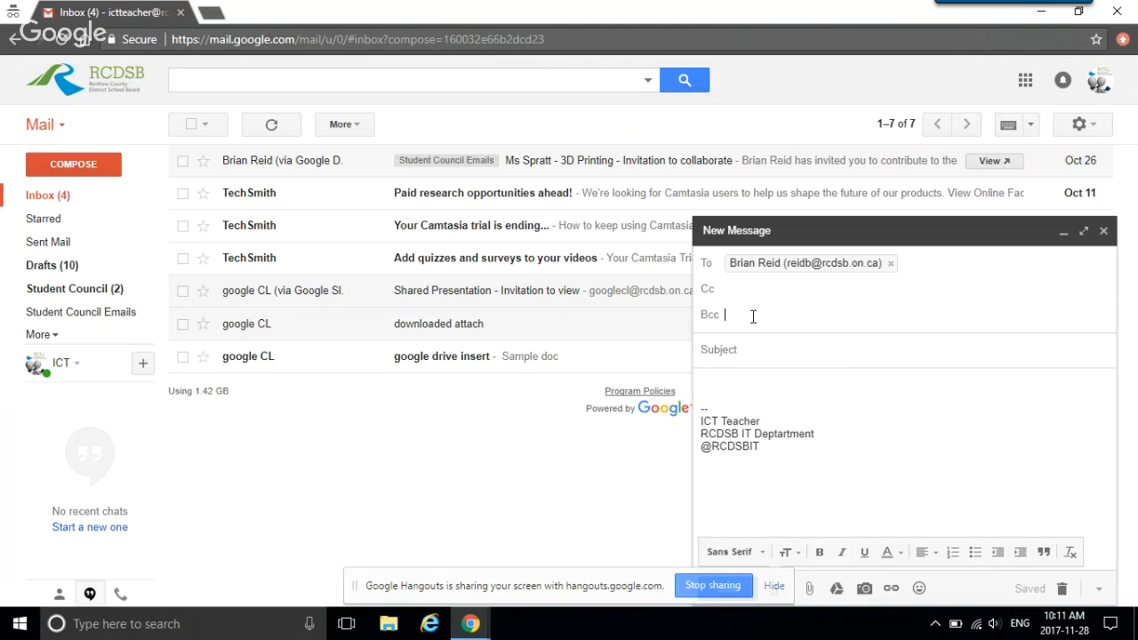
left_click(891, 265)
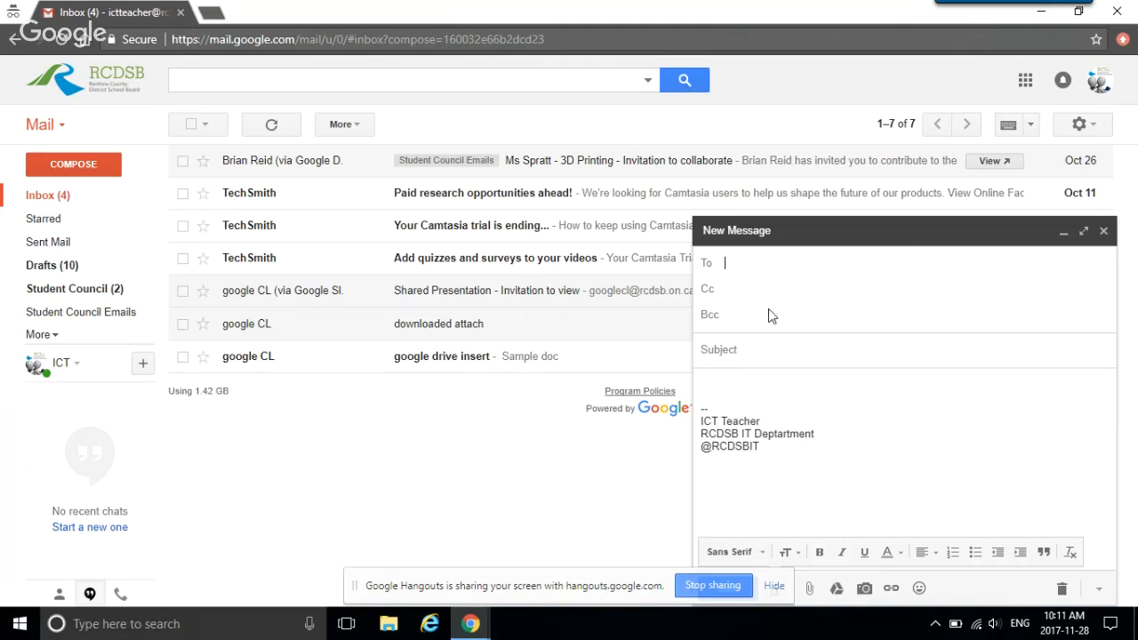
Step: Look at the Bcc line and the compose More options menu, discard the new message, and stop the Hangouts screen share
left_click(749, 317)
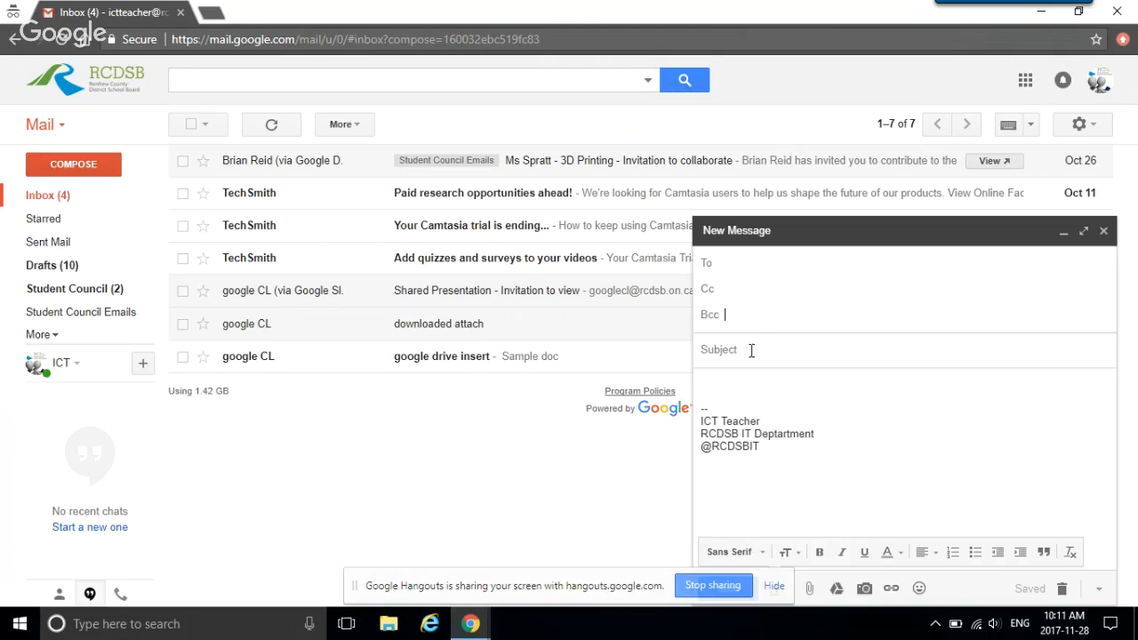
left_click(1100, 591)
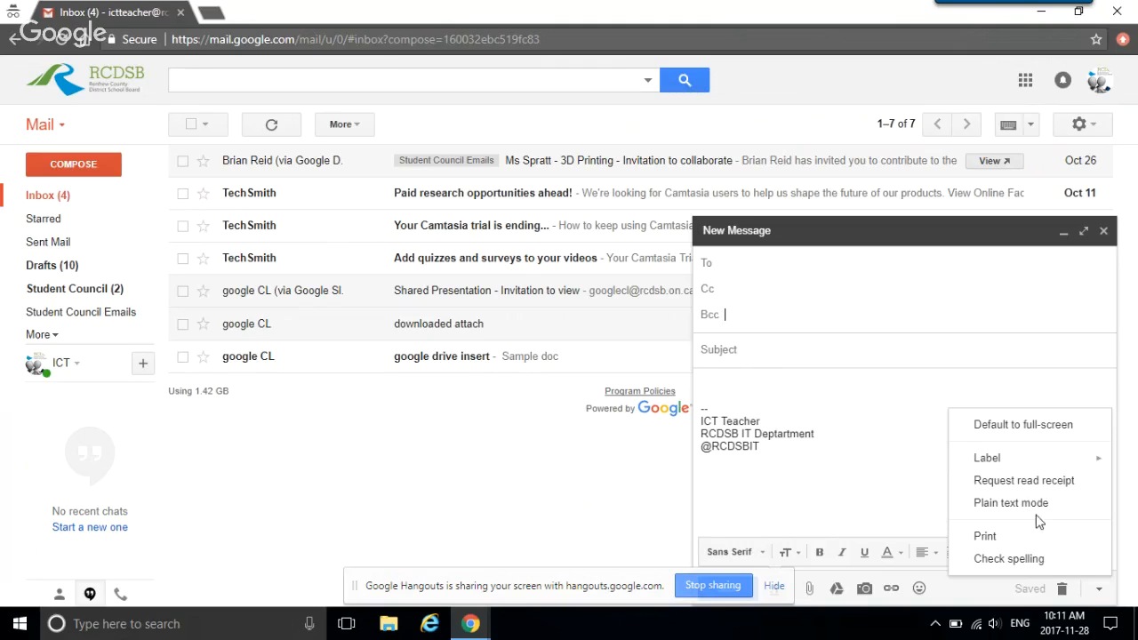
left_click(1103, 232)
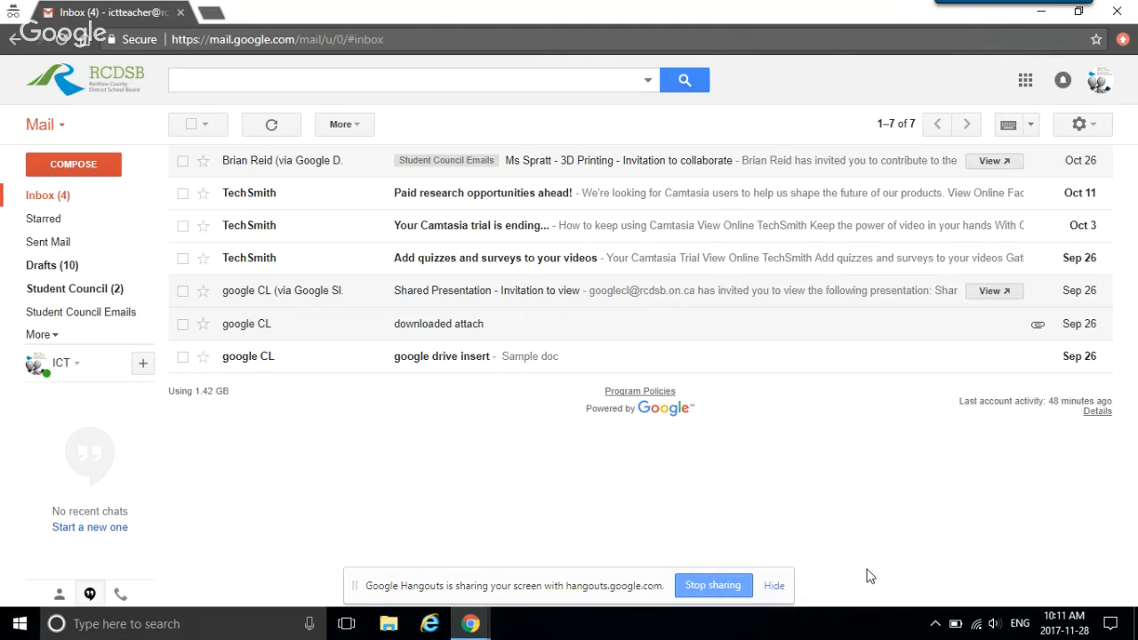
left_click(712, 585)
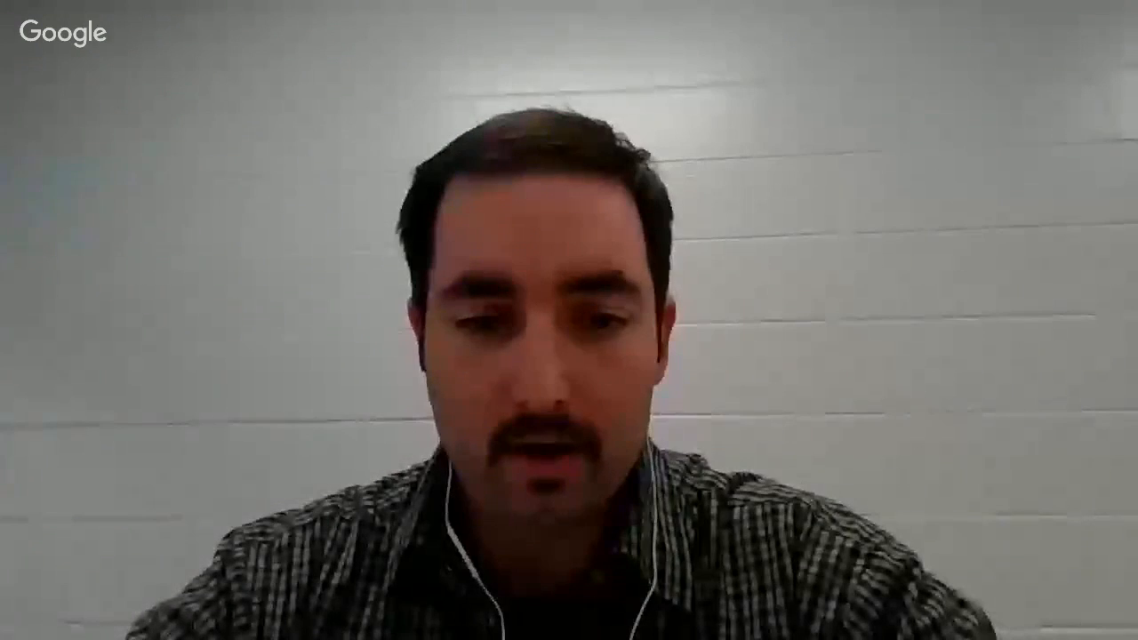